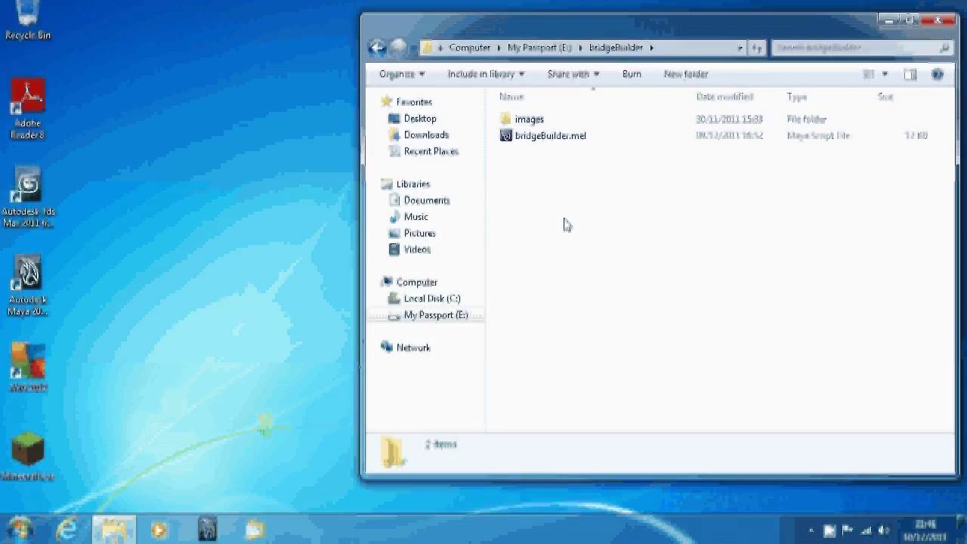
# Step: Box-select the images folder and bridgeBuilder.mel in E:\bridgeBuilder
pyautogui.moveTo(564, 218); pyautogui.dragTo(532, 120)
# Step: Copy both items and browse to Documents\maya\2011-x64\scripts
pyautogui.rightClick(535, 121)
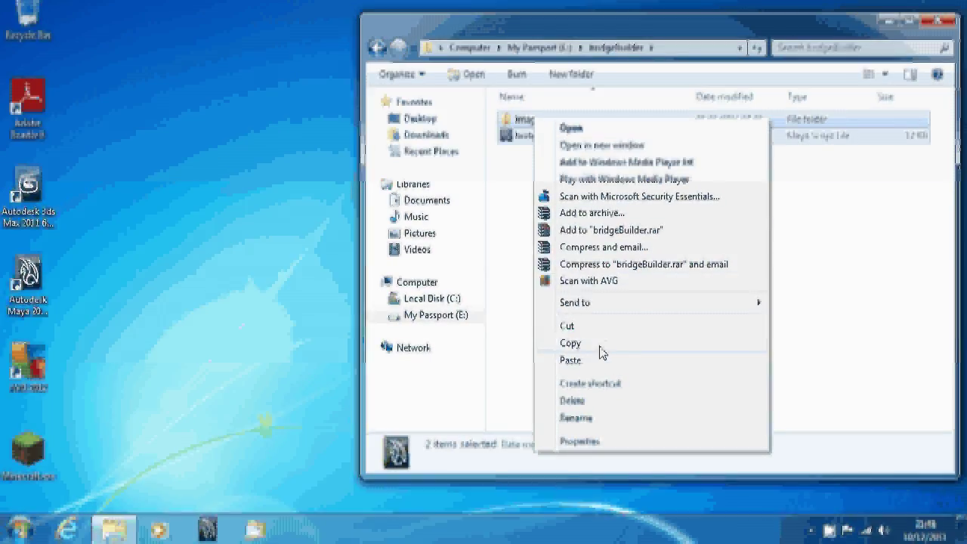
pyautogui.click(601, 344)
pyautogui.press('super')
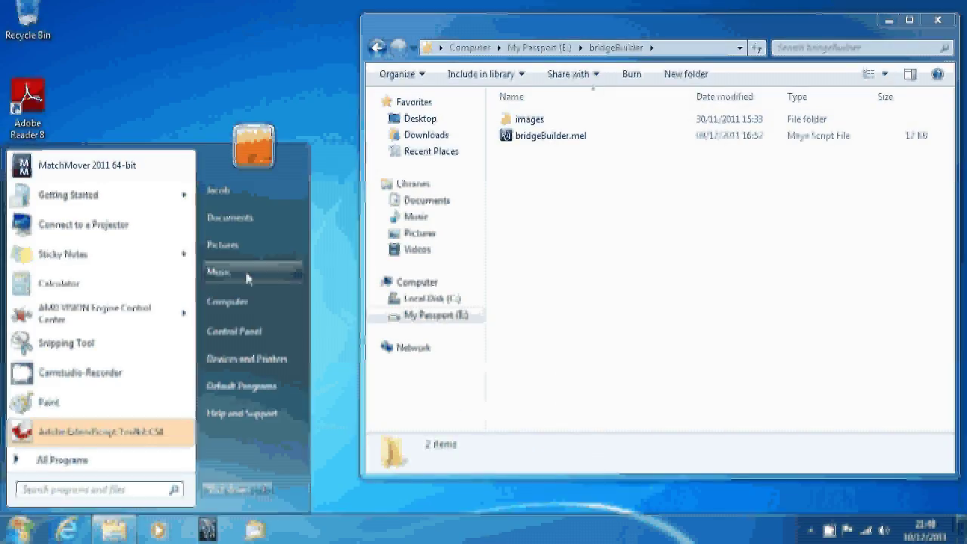
pyautogui.click(242, 229)
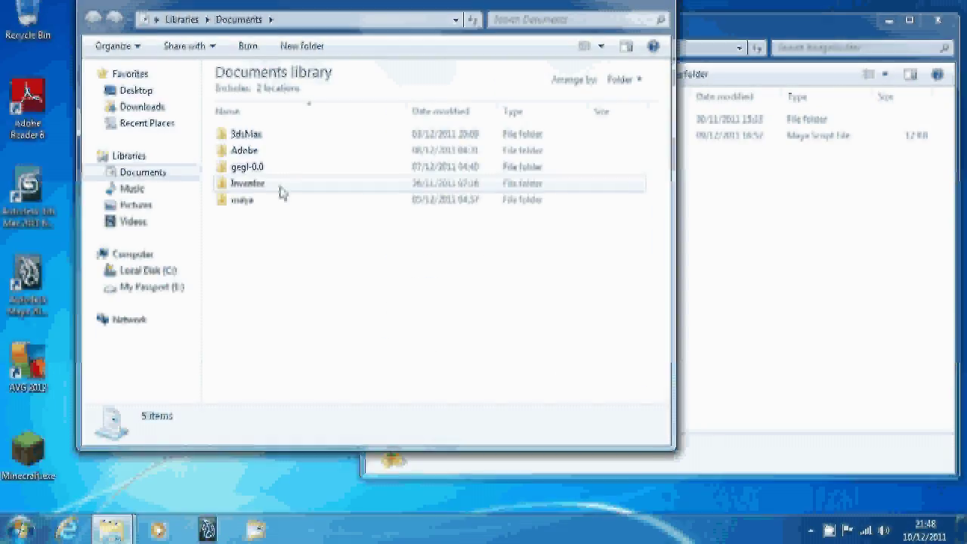
pyautogui.doubleClick(281, 199)
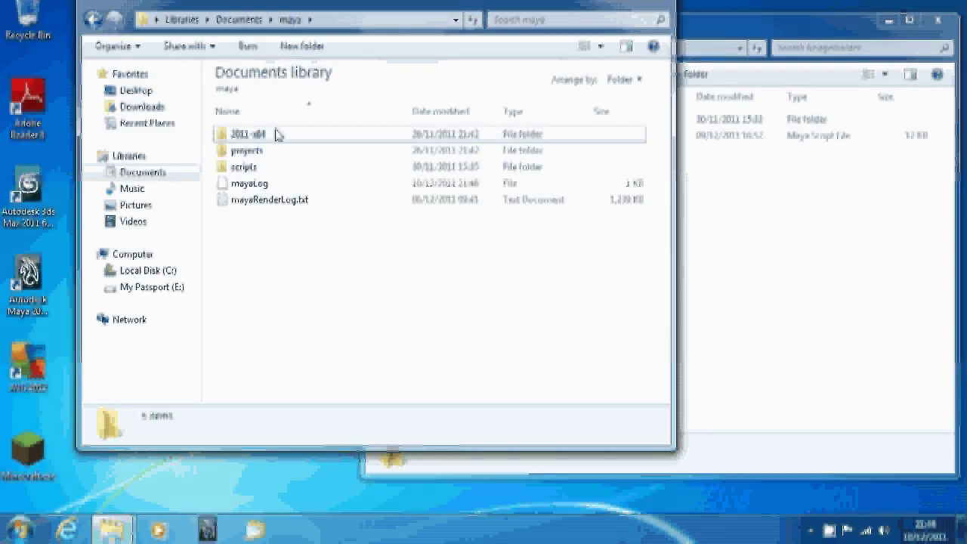
pyautogui.doubleClick(275, 134)
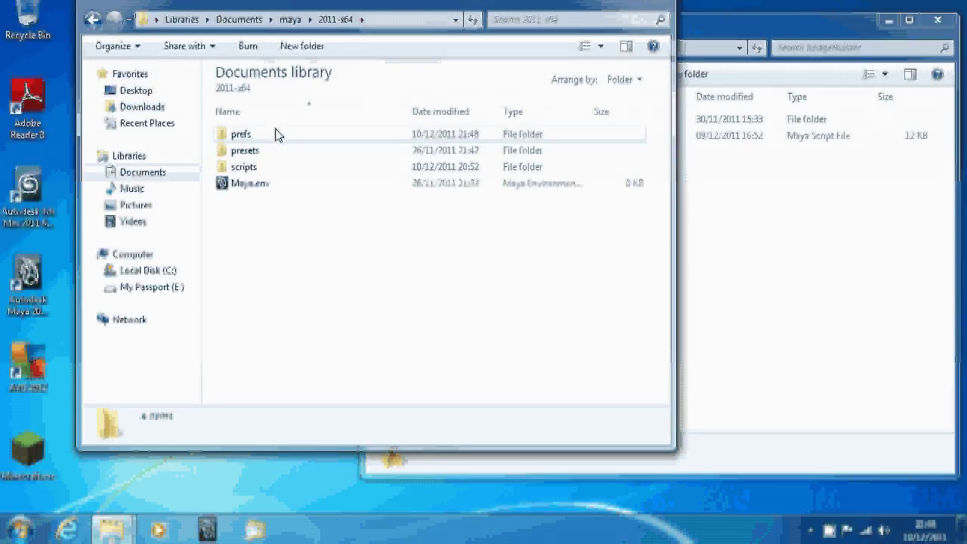
pyautogui.doubleClick(262, 166)
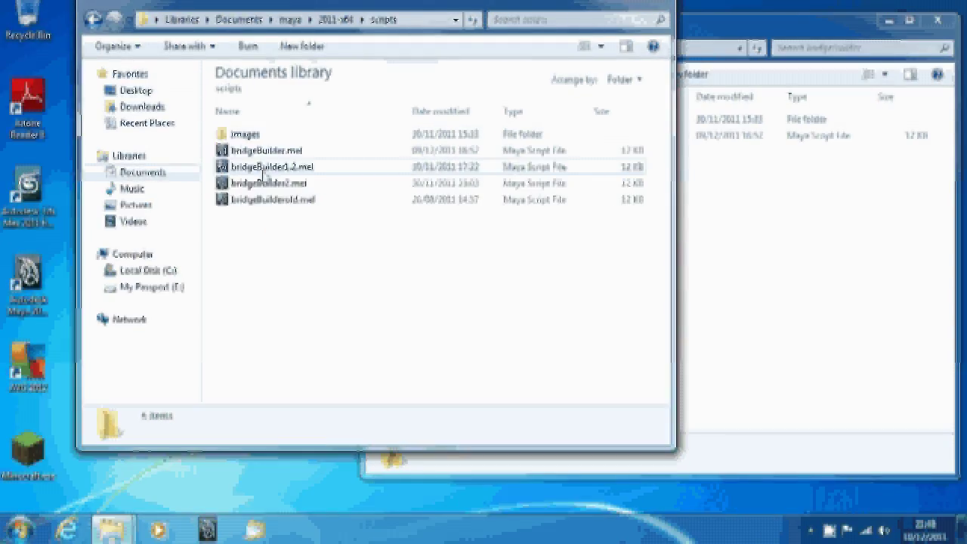
# Step: Paste them into scripts, merging the images folder and replacing the existing files
pyautogui.rightClick(333, 291)
pyautogui.click(408, 397)
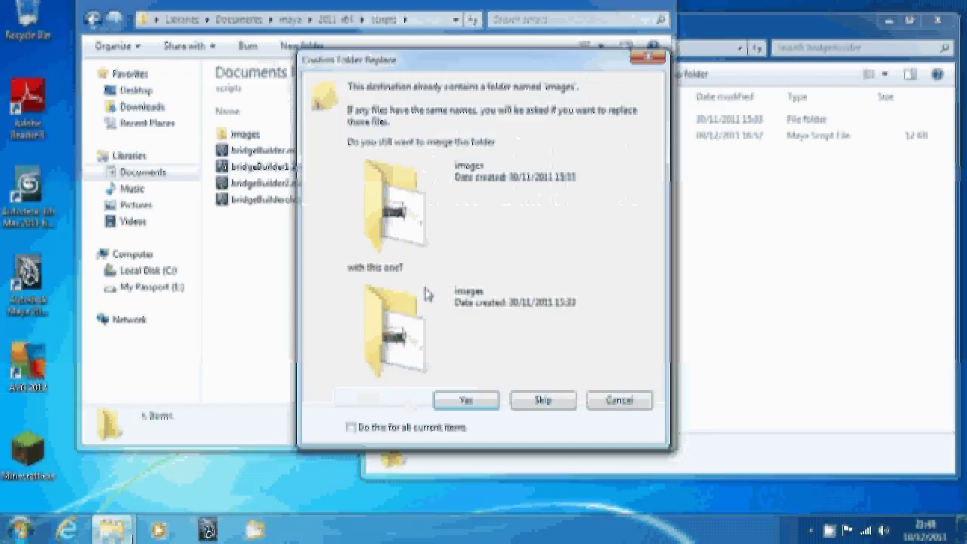
pyautogui.click(466, 400)
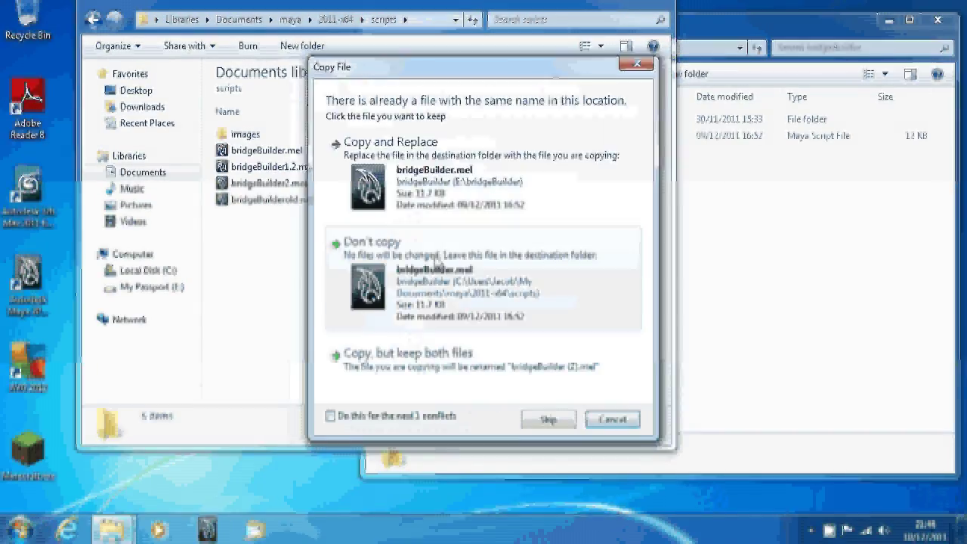
pyautogui.click(426, 209)
pyautogui.click(428, 212)
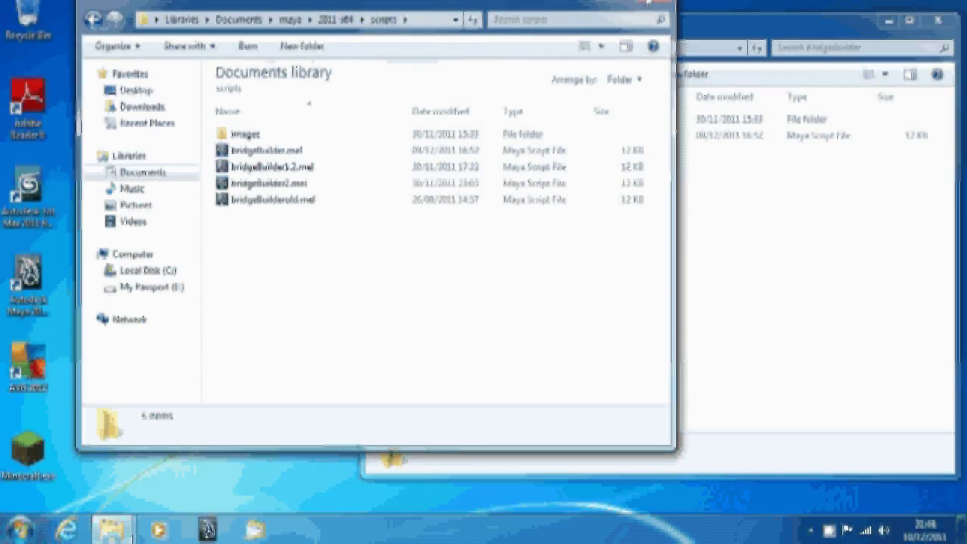
pyautogui.click(648, 2)
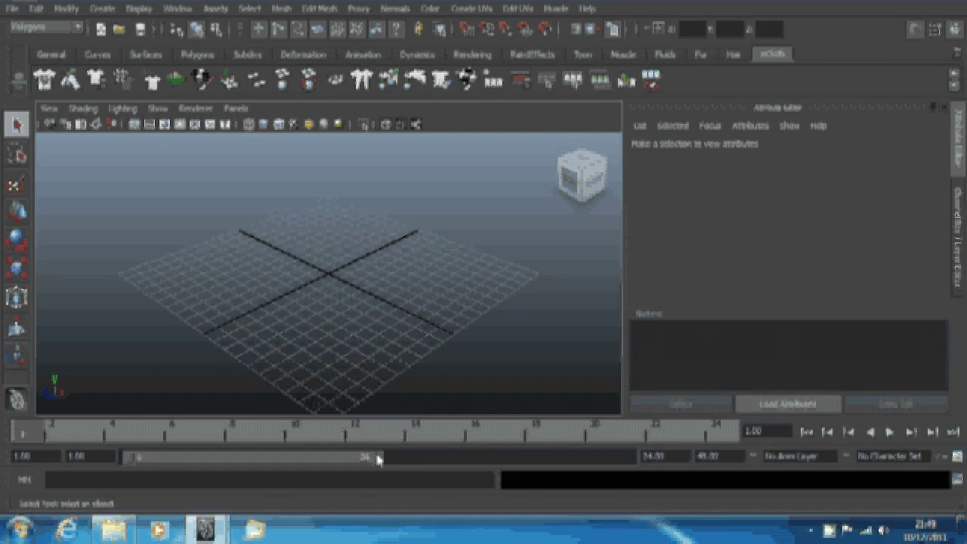
# Step: Drag the range slider's end handle so playback runs from 1 to 48
pyautogui.moveTo(377, 457); pyautogui.dragTo(633, 448)
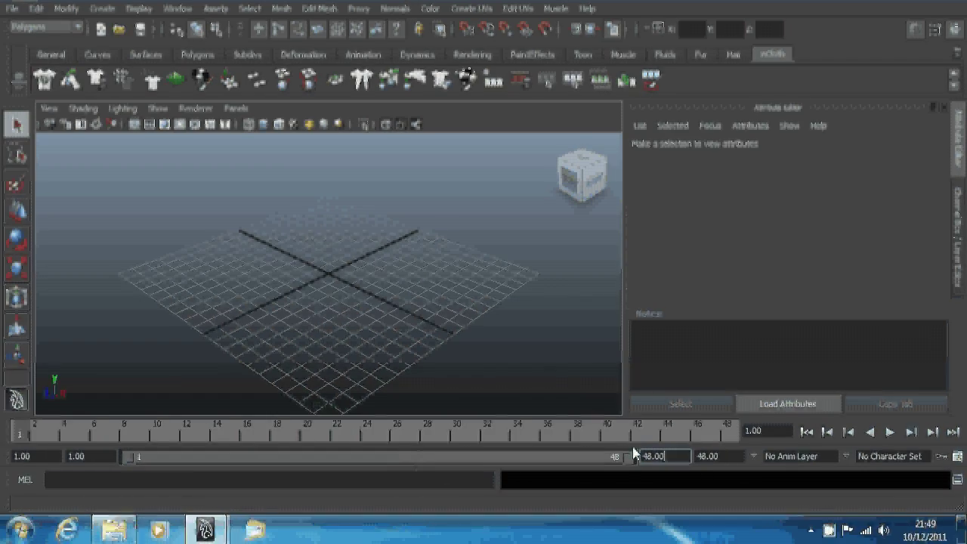
# Step: Enter 'source bridgebuilder;' in the MEL command line, checking the script's file name in Explorer
pyautogui.click(275, 485)
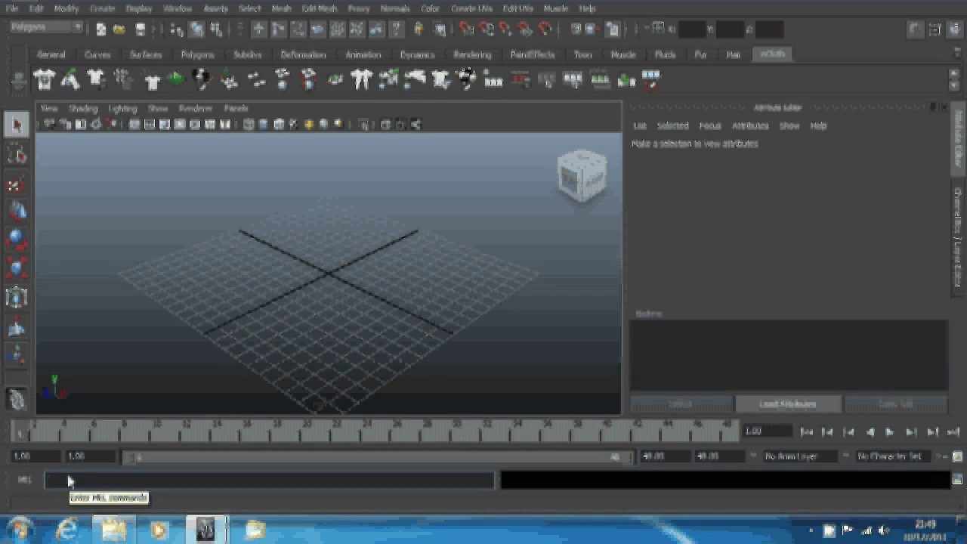
pyautogui.write('spher')
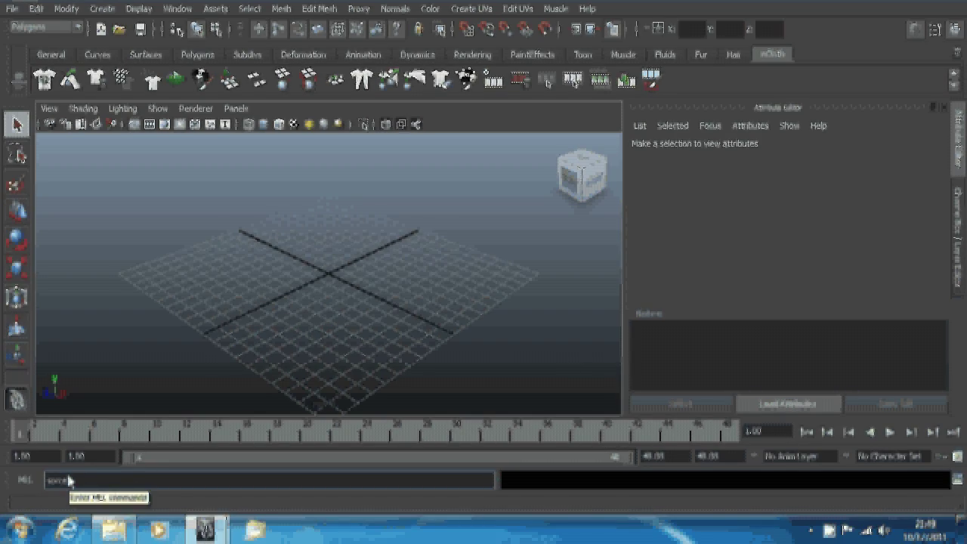
pyautogui.write('e -rdef')
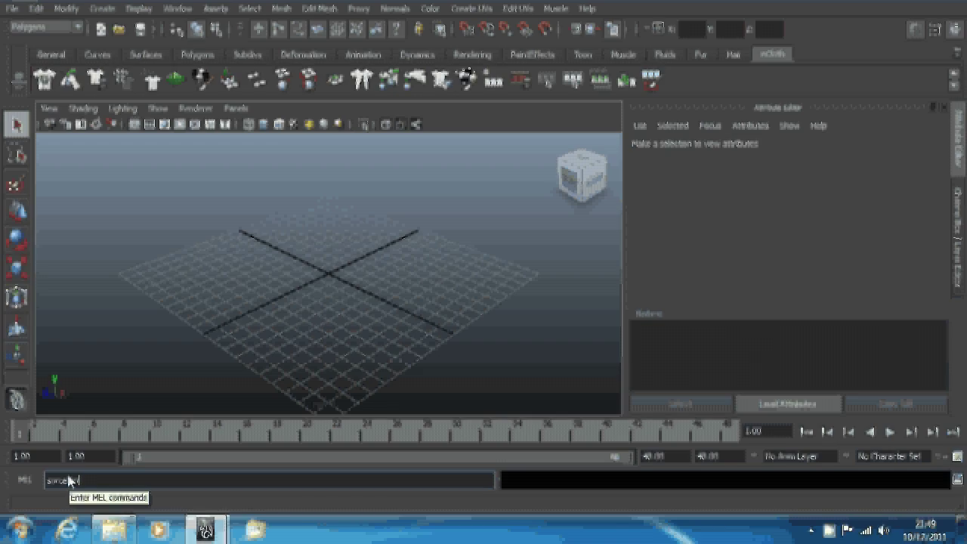
pyautogui.write('ault')
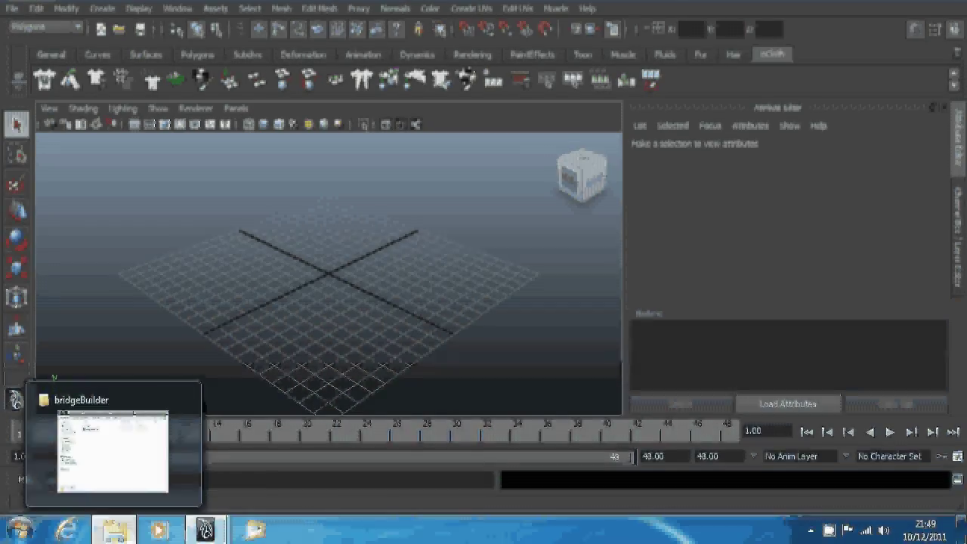
pyautogui.click(114, 529)
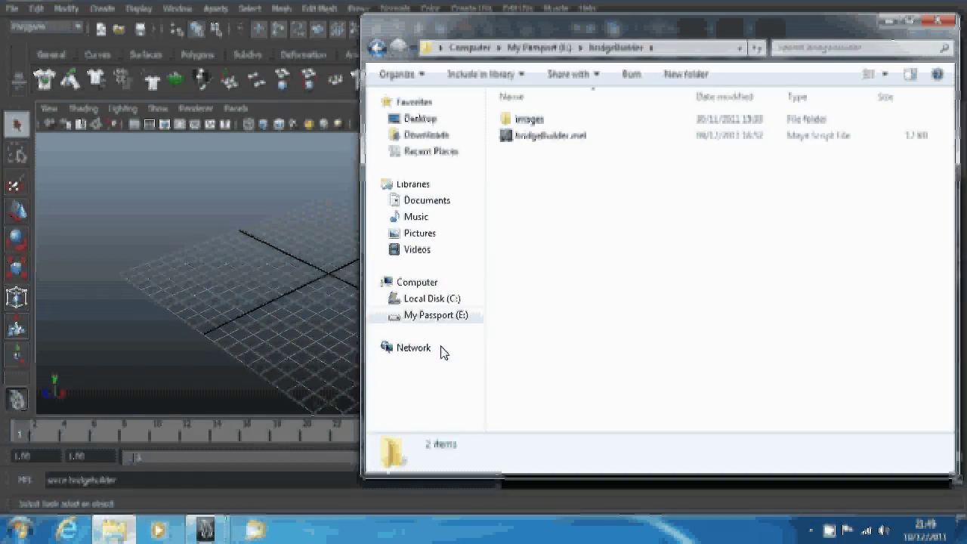
pyautogui.click(163, 478)
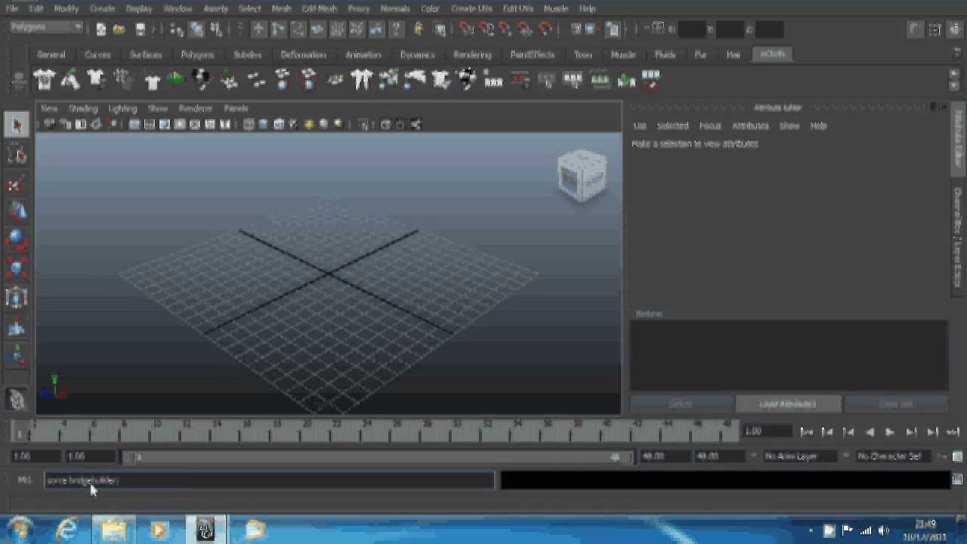
pyautogui.click(113, 529)
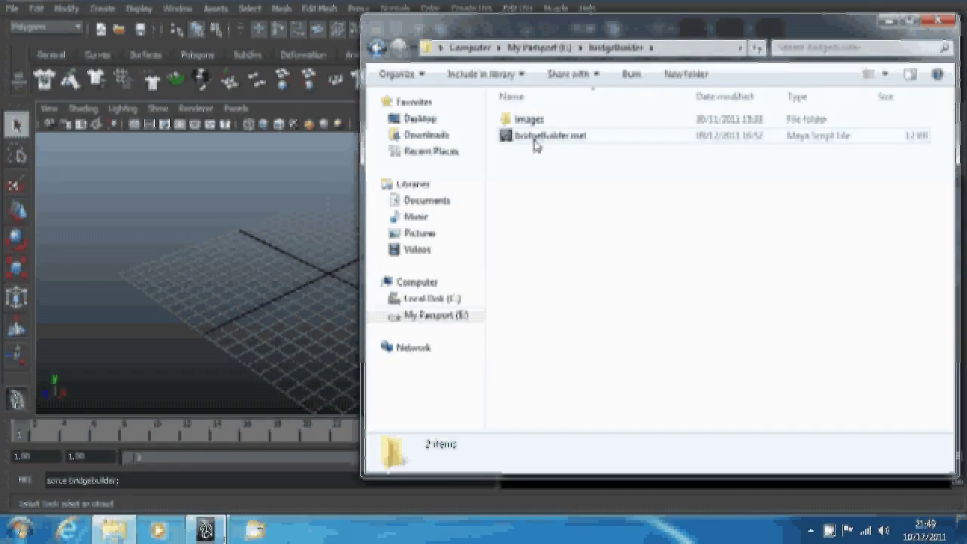
pyautogui.click(428, 477)
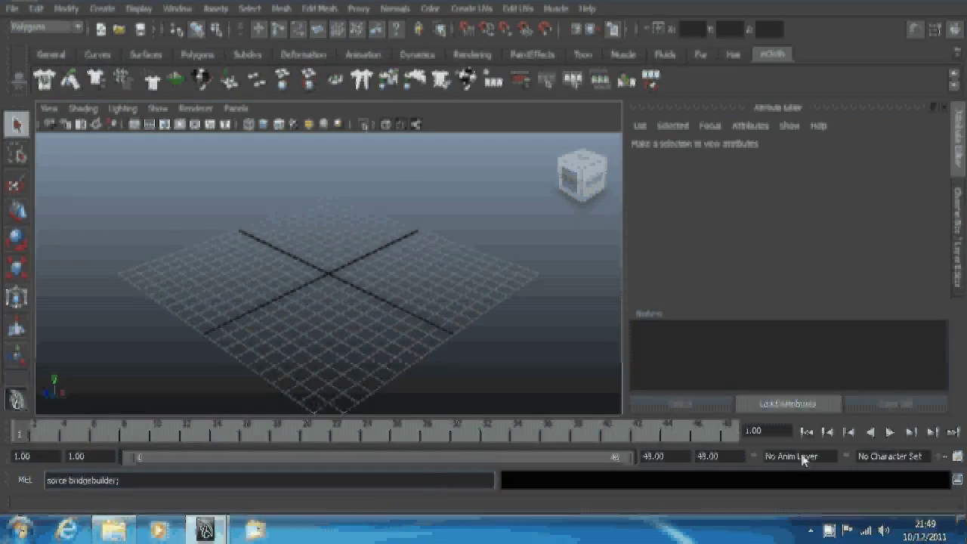
# Step: Review the bridgeBuilder code in the Script Editor, then close it
pyautogui.click(957, 480)
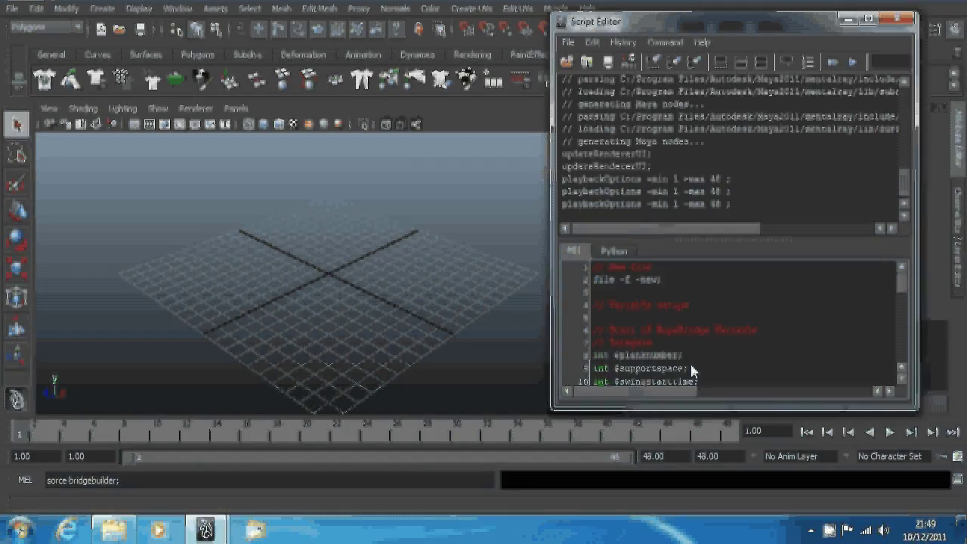
pyautogui.scroll(-15, 902, 296)
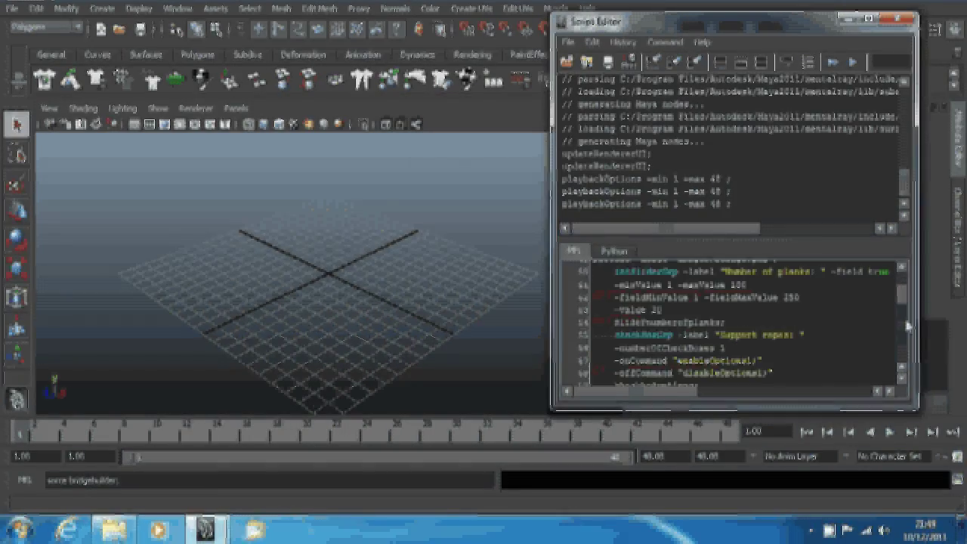
pyautogui.scroll(-5, 907, 310)
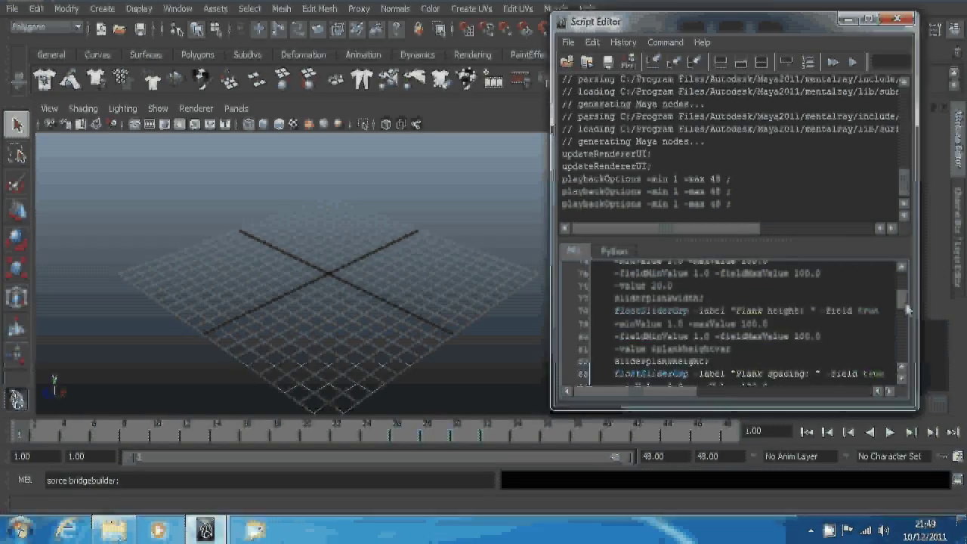
pyautogui.scroll(-20, 907, 309)
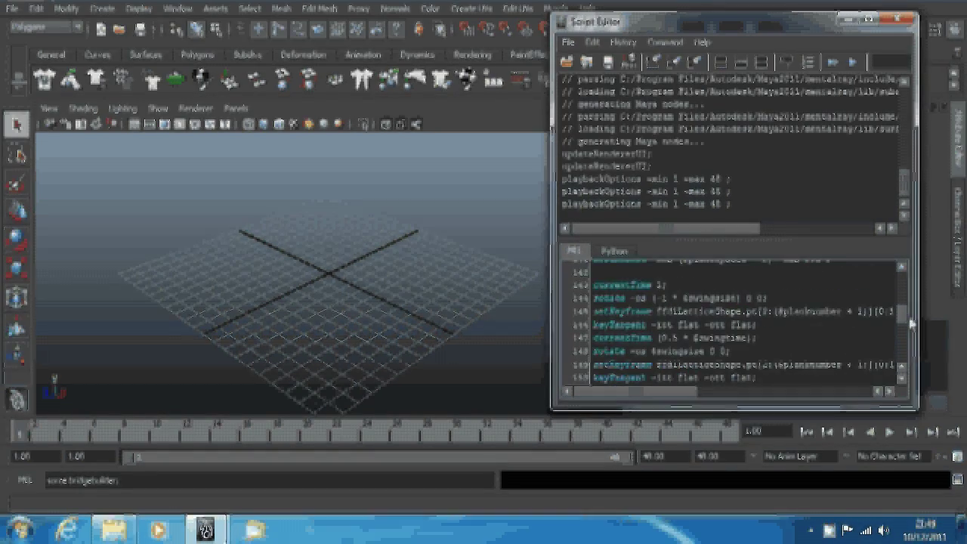
pyautogui.scroll(2, 905, 321)
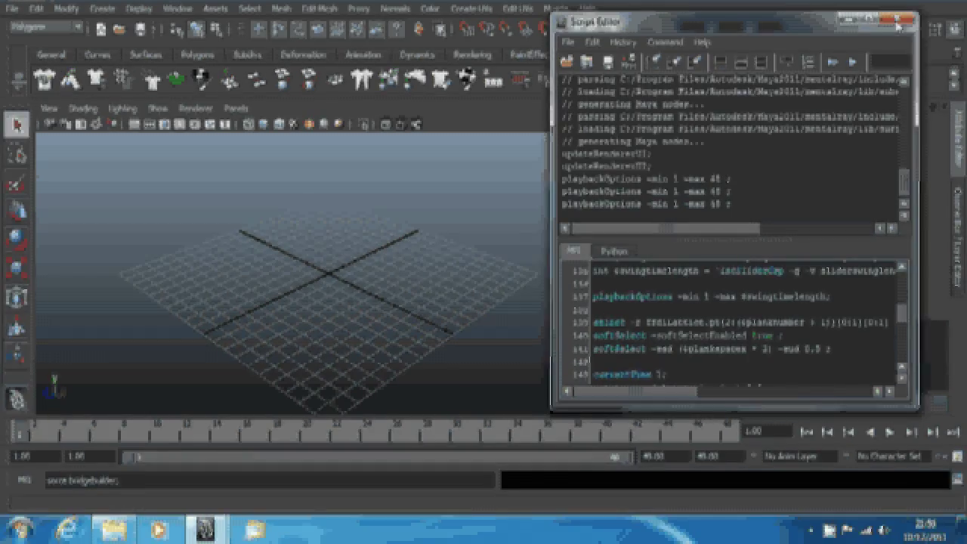
pyautogui.click(898, 27)
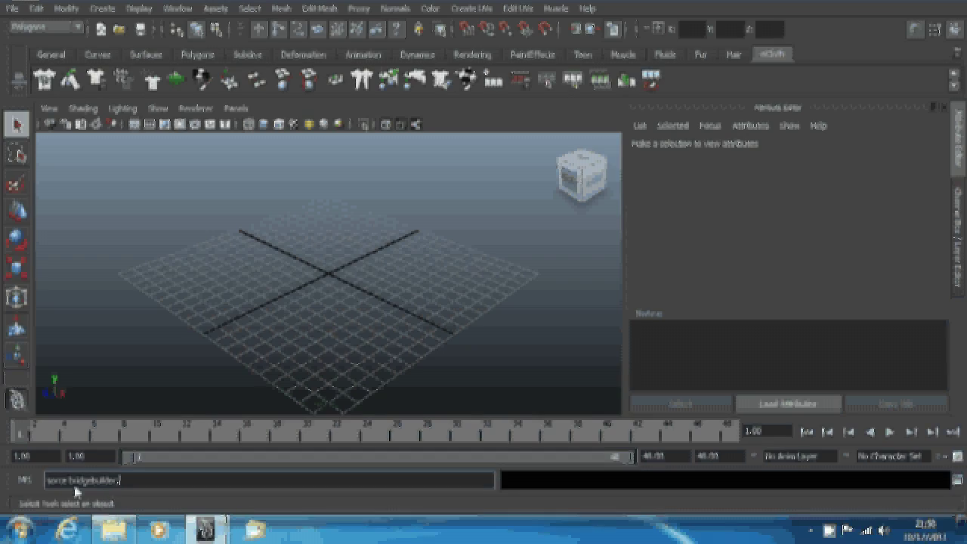
# Step: Run 'source bridgebuilder;' and close the Bridge Builder V1.0 window it opens
pyautogui.click(54, 481)
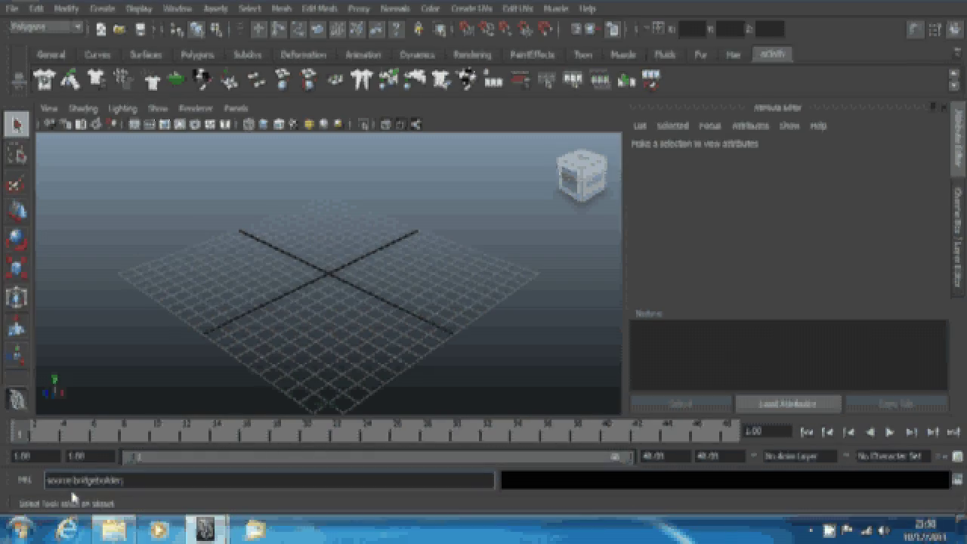
pyautogui.press('Return')
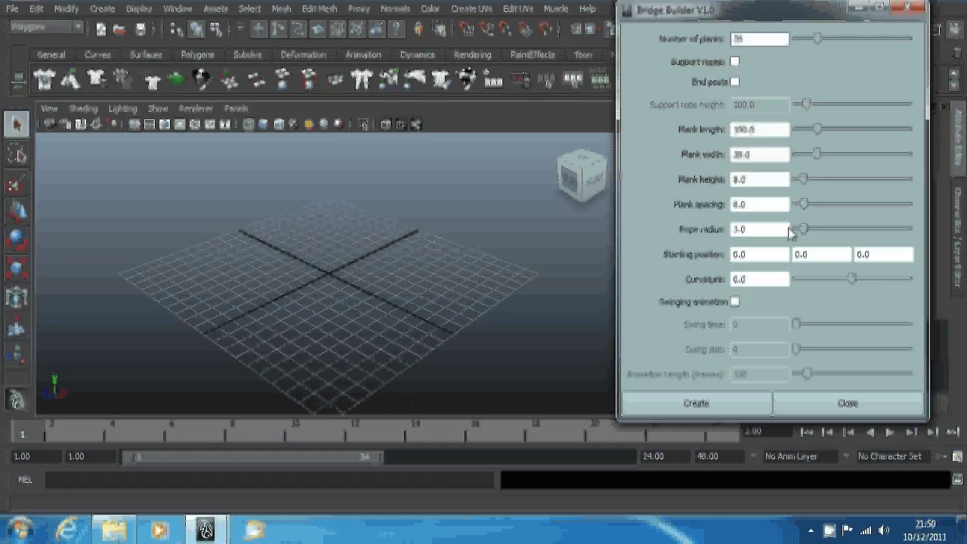
pyautogui.click(805, 403)
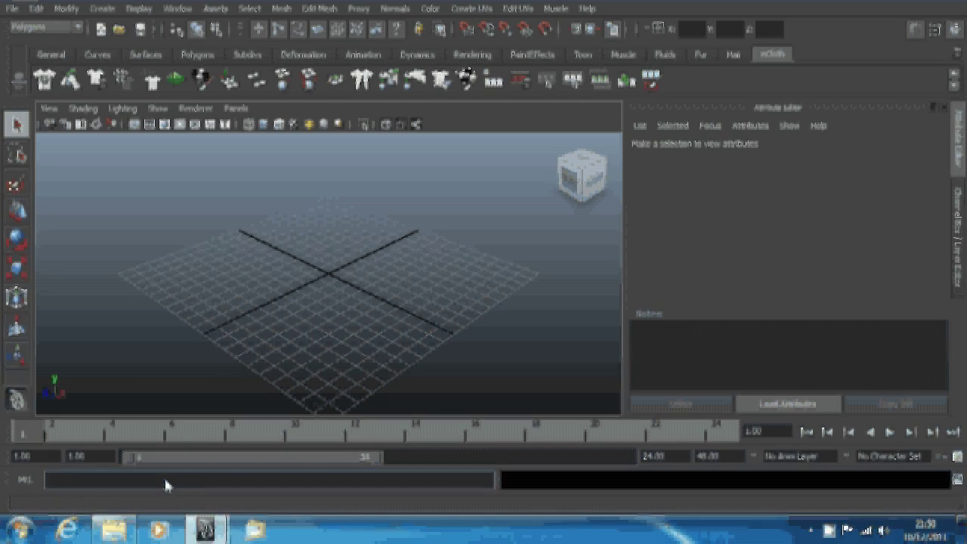
# Step: Add a new shelf named 'Custom' through the shelf menu's New Shelf option
pyautogui.click(62, 484)
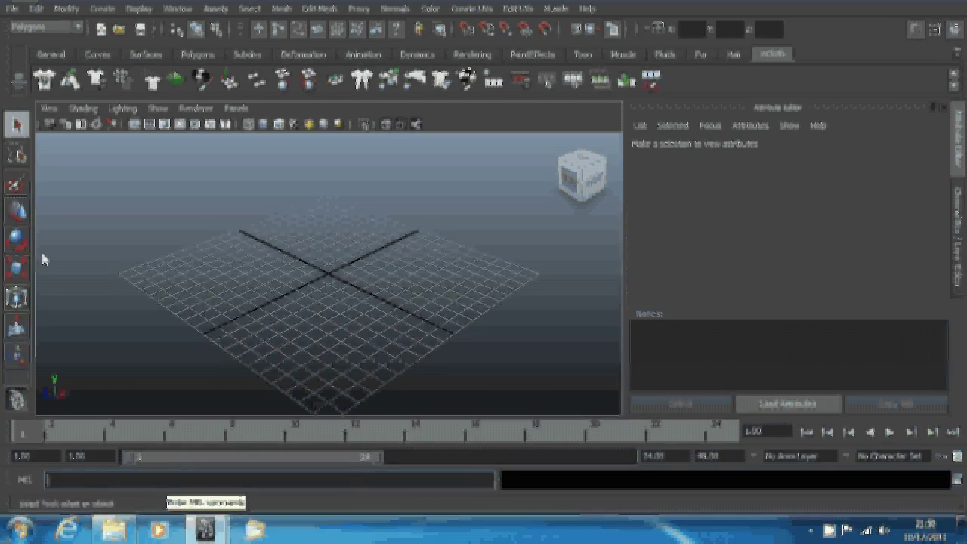
pyautogui.click(21, 98)
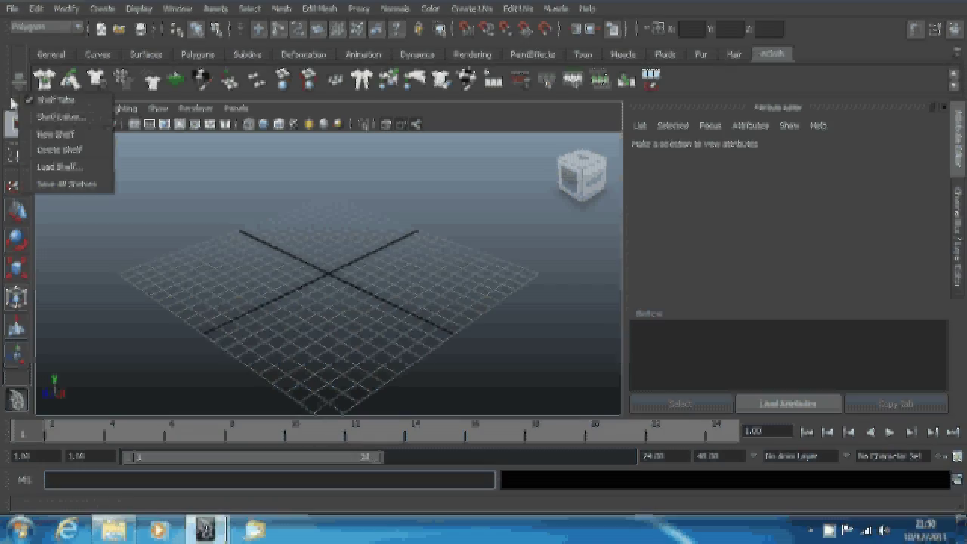
pyautogui.click(61, 134)
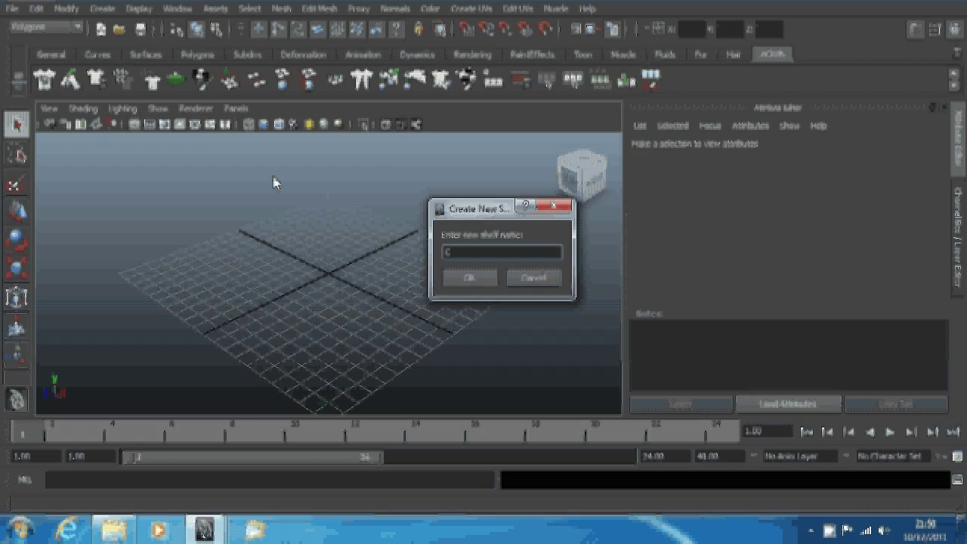
pyautogui.write('Custom')
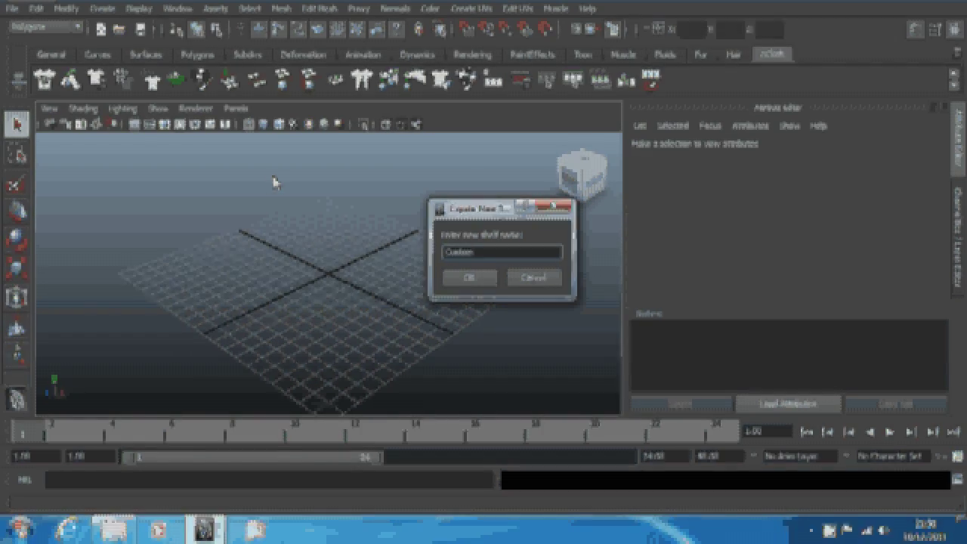
pyautogui.press('Return')
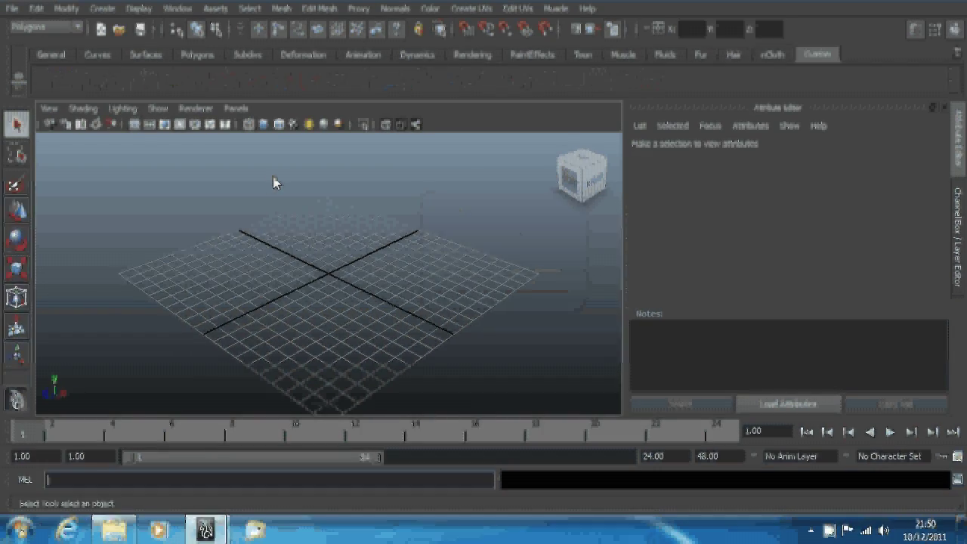
# Step: Open the Shelf Editor and select the Custom shelf after glancing at Toon
pyautogui.click(18, 86)
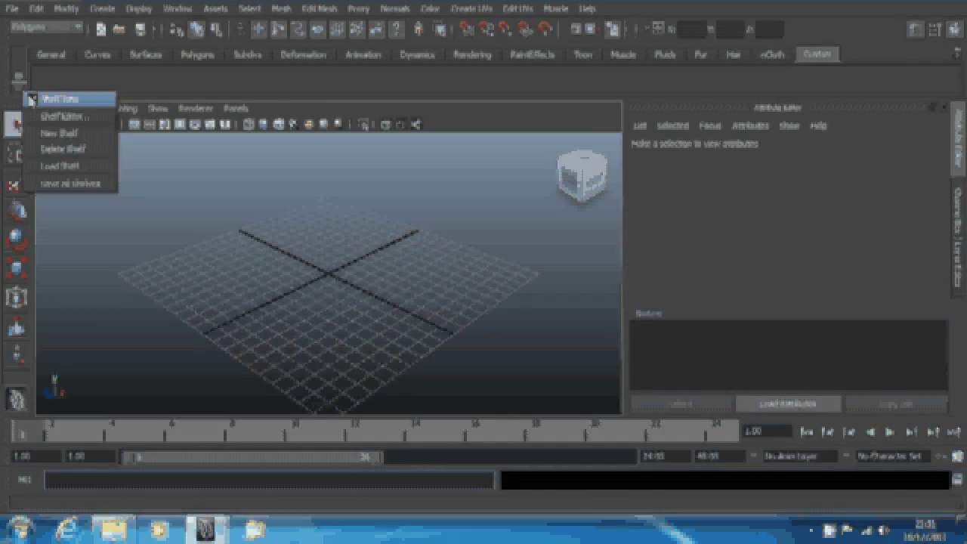
pyautogui.click(64, 117)
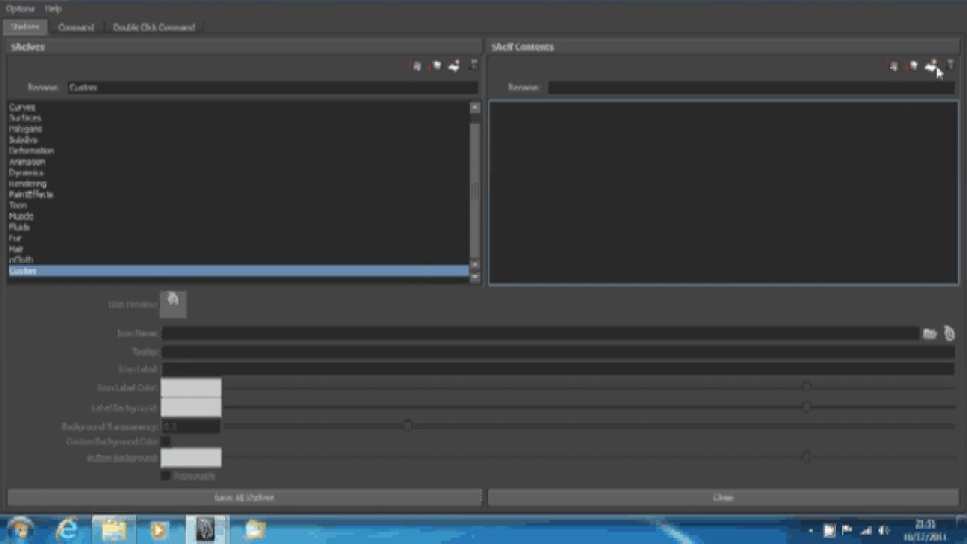
pyautogui.click(151, 206)
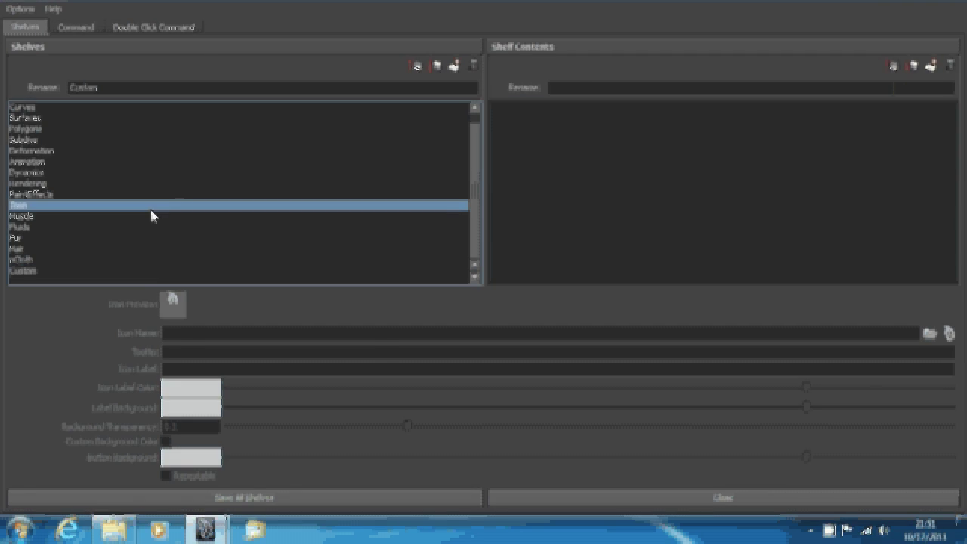
pyautogui.click(155, 270)
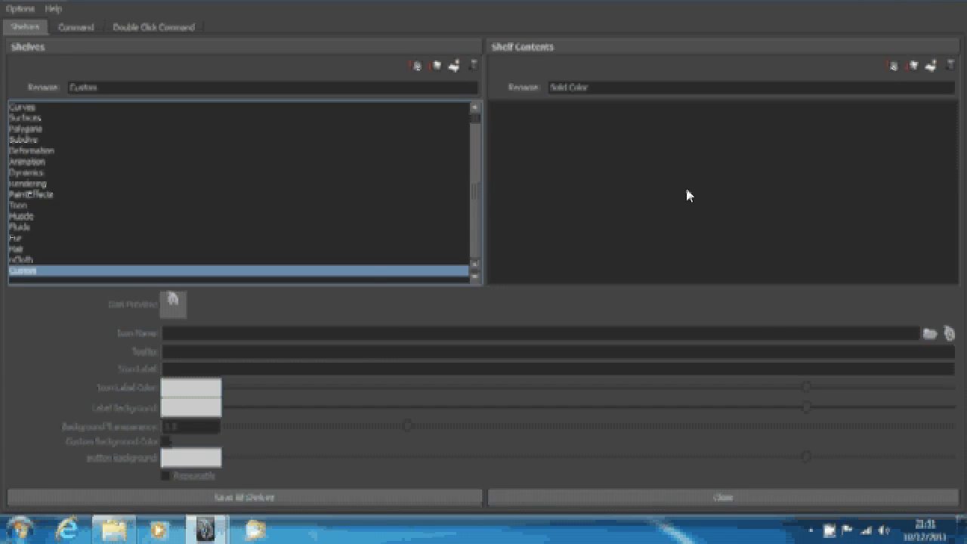
# Step: Add a new item to the Custom shelf and rename it from User Script to 'Bridge builder'
pyautogui.click(932, 66)
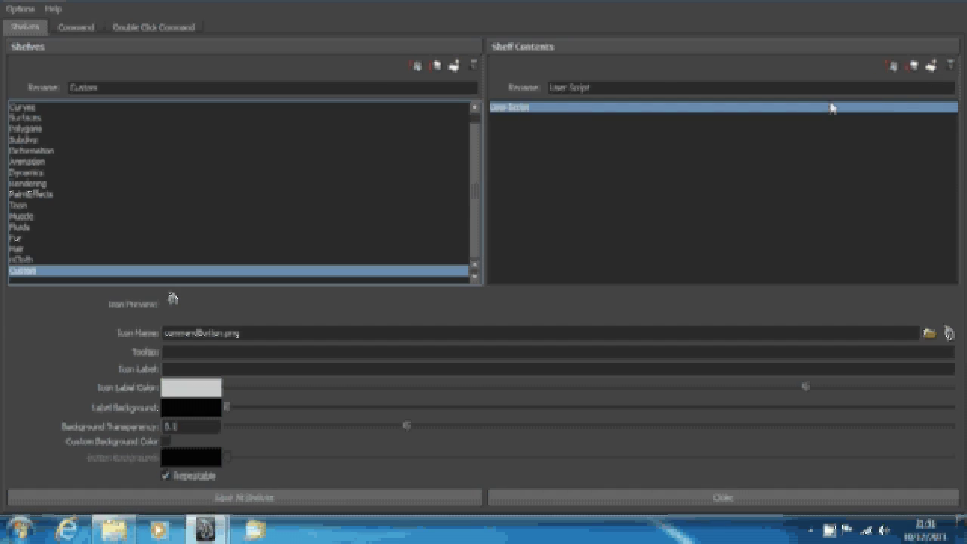
pyautogui.click(625, 89)
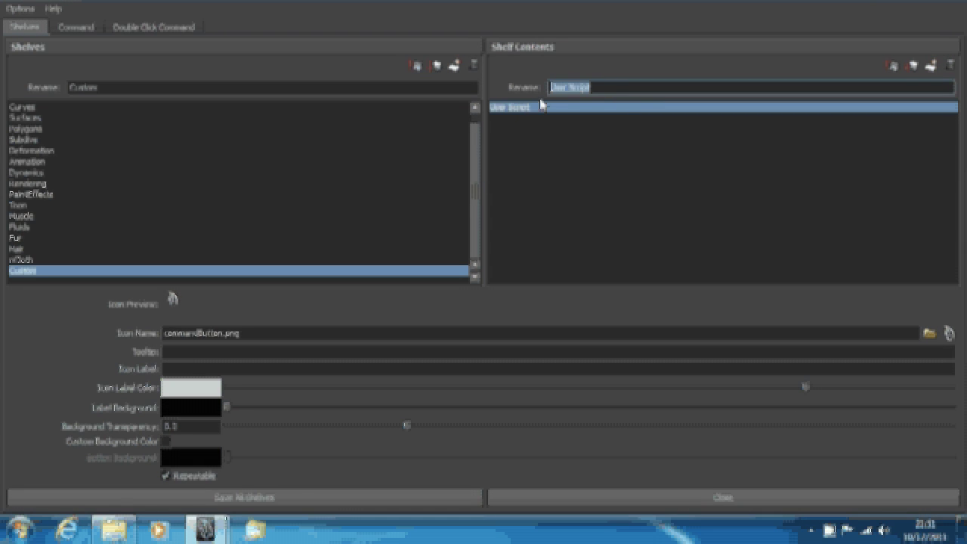
pyautogui.moveTo(529, 1); pyautogui.dragTo(470, 21)
pyautogui.tripleClick(872, 122)
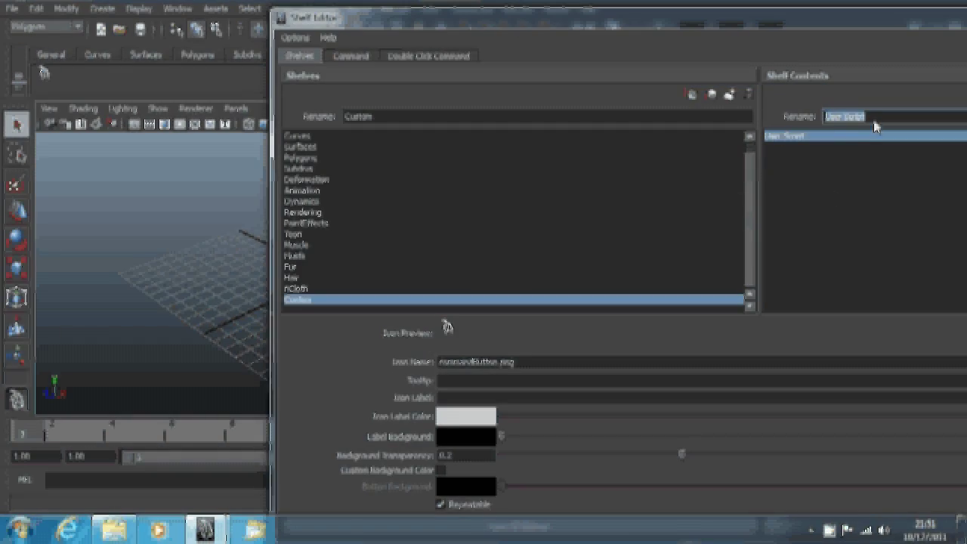
pyautogui.moveTo(272, 64); pyautogui.dragTo(663, 63)
pyautogui.moveTo(769, 12); pyautogui.dragTo(524, 11)
pyautogui.moveTo(390, 121); pyautogui.dragTo(610, 121)
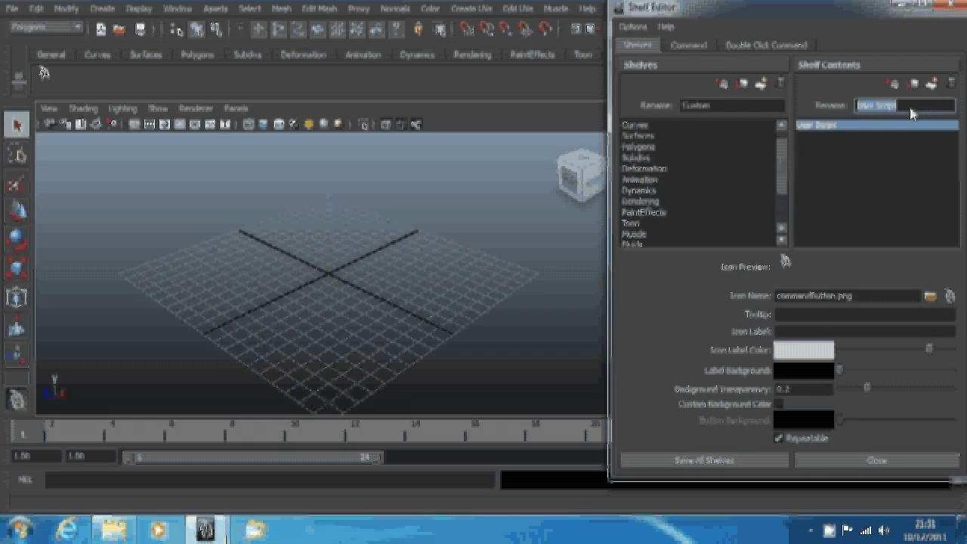
pyautogui.write('th')
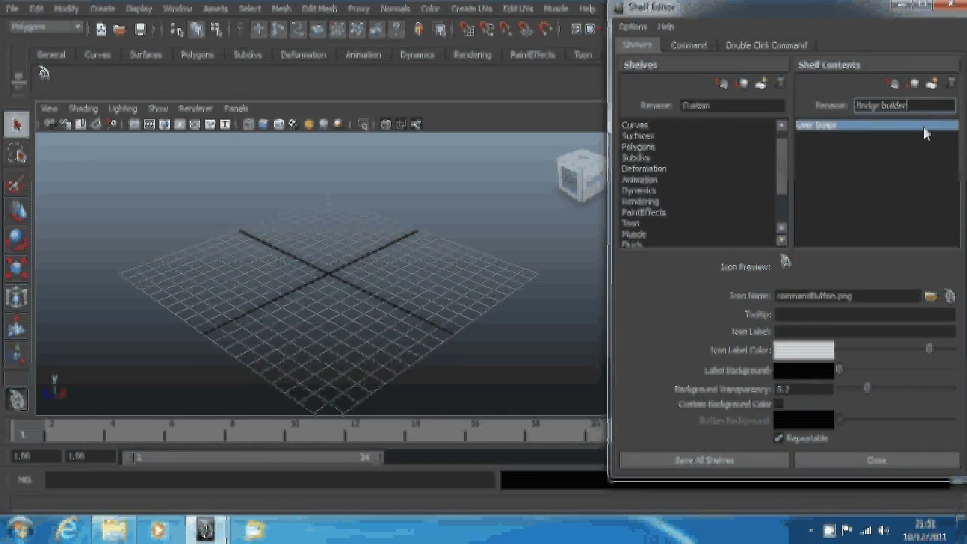
pyautogui.press('Return')
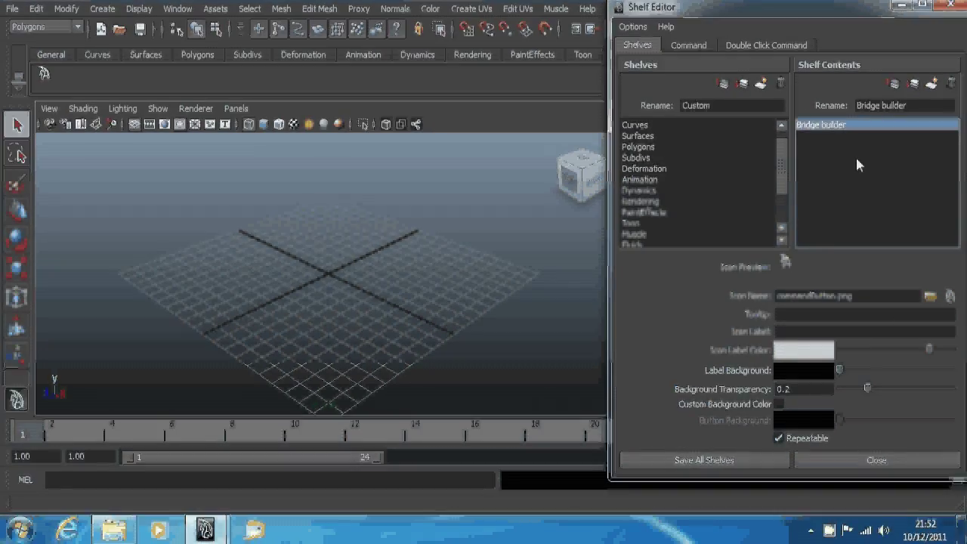
pyautogui.click(934, 107)
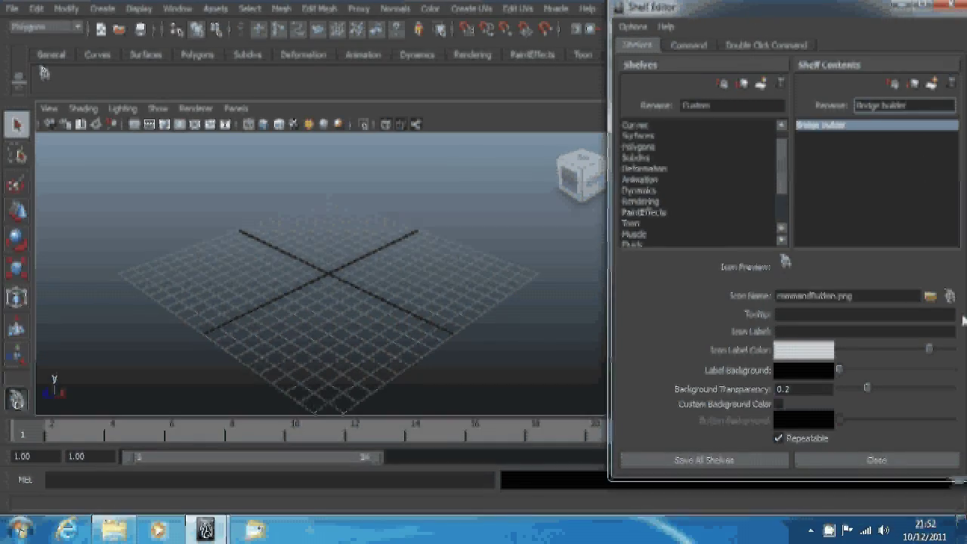
pyautogui.click(949, 296)
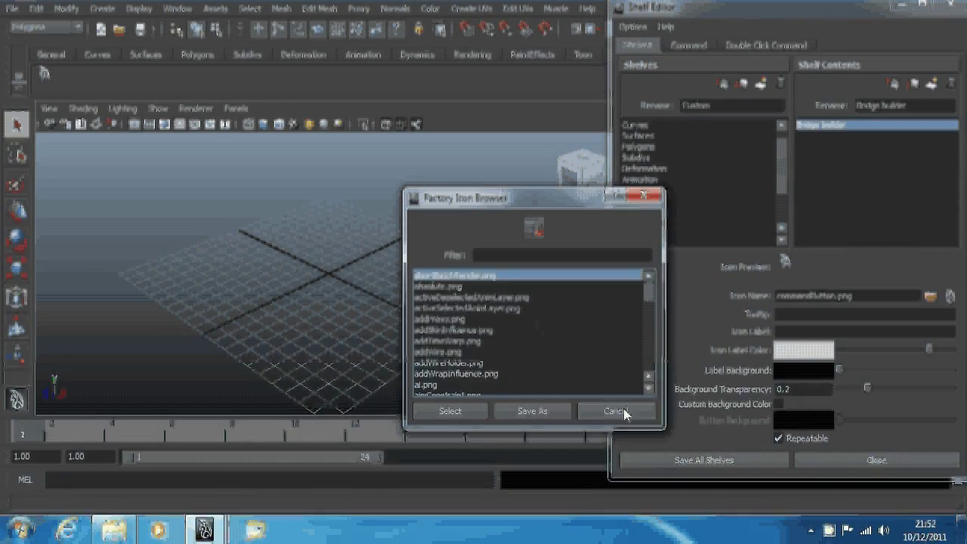
pyautogui.click(623, 412)
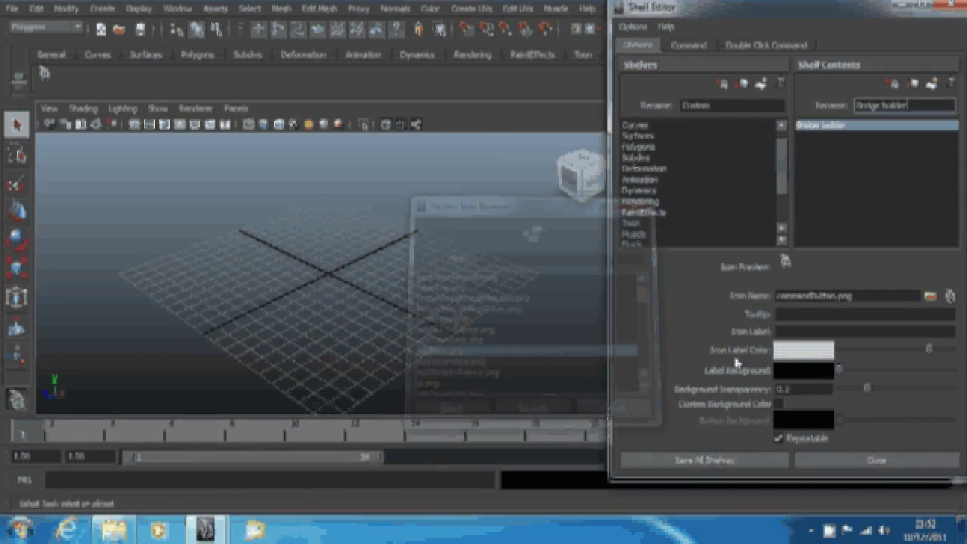
pyautogui.click(930, 296)
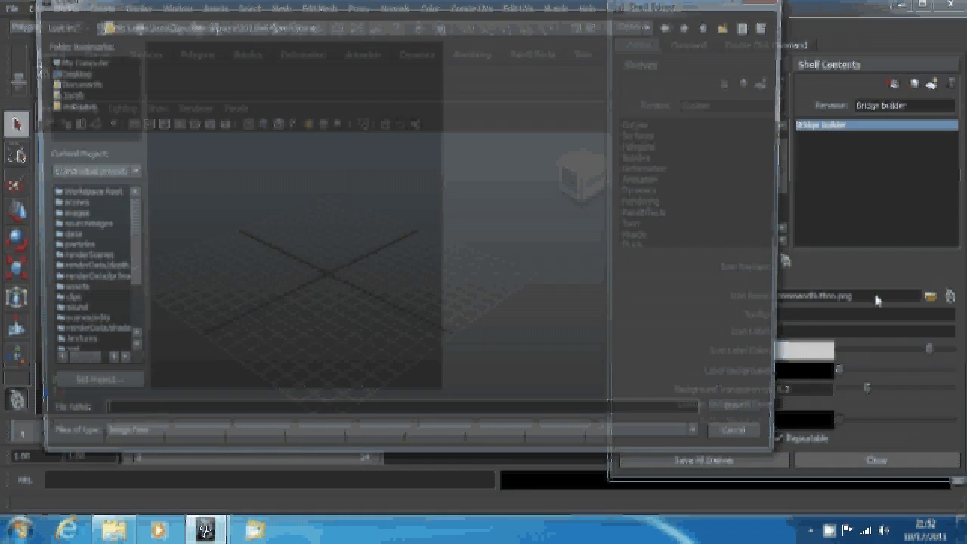
pyautogui.click(143, 28)
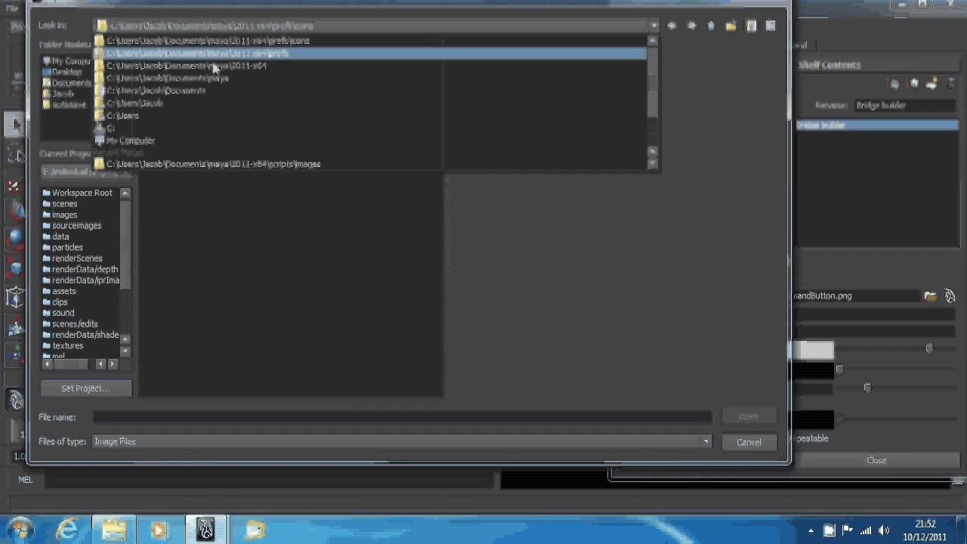
pyautogui.click(198, 65)
pyautogui.click(168, 71)
pyautogui.doubleClick(170, 72)
pyautogui.doubleClick(177, 46)
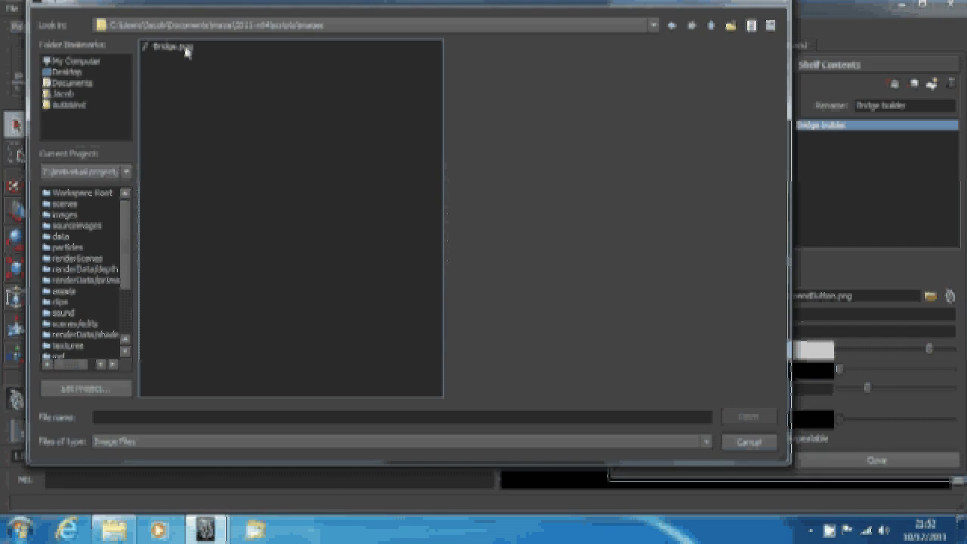
pyautogui.click(185, 48)
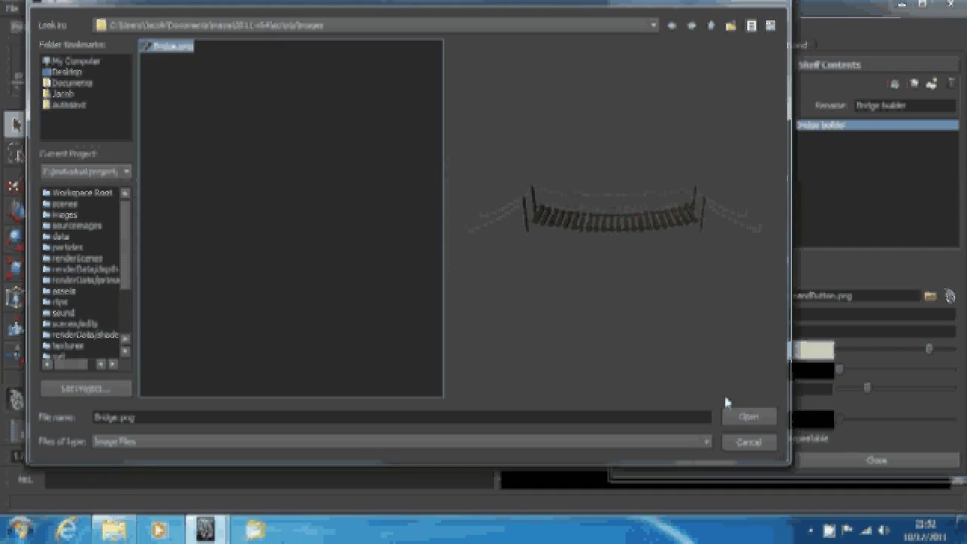
pyautogui.click(749, 442)
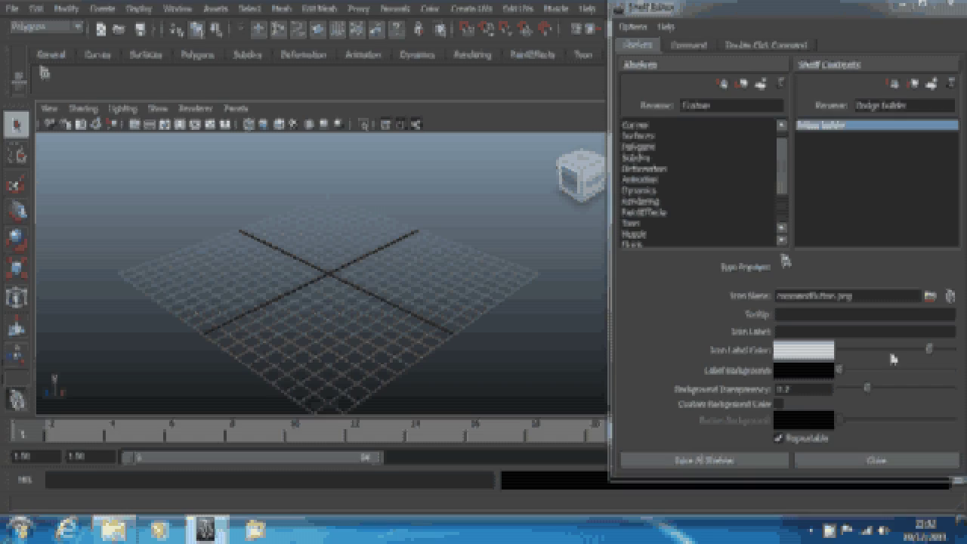
# Step: Choose gridDisplay.png from the Factory Icon Browser as the Bridge builder button's icon
pyautogui.click(950, 295)
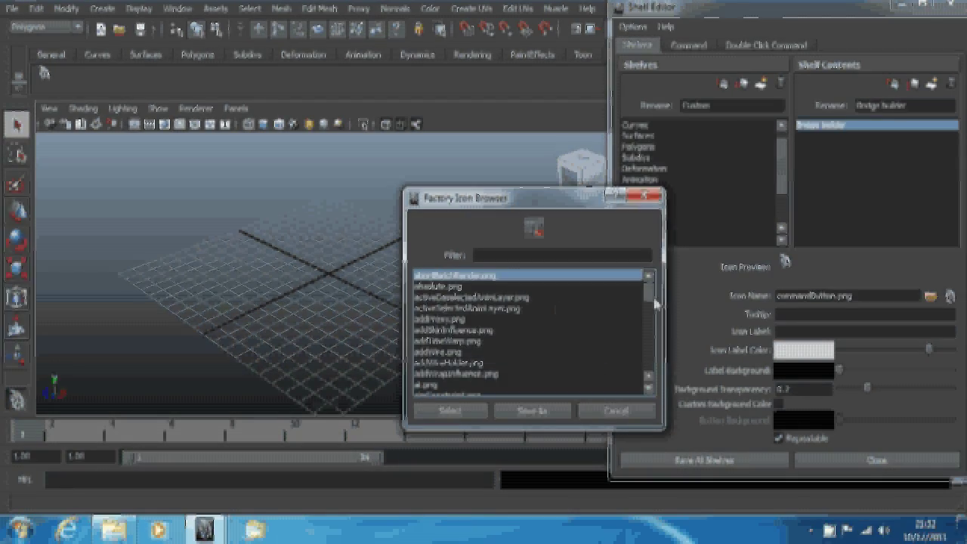
pyautogui.moveTo(648, 293); pyautogui.dragTo(650, 303)
pyautogui.click(446, 352)
pyautogui.click(449, 363)
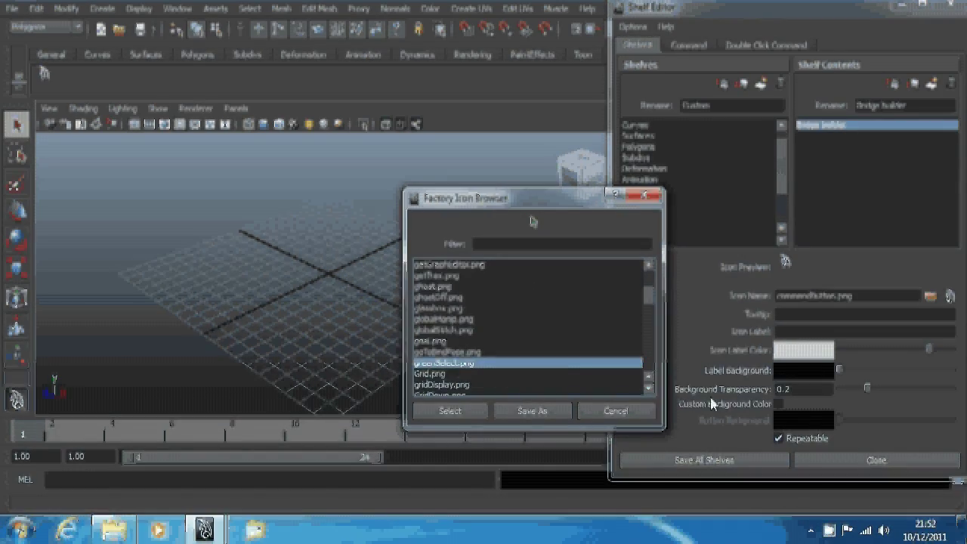
pyautogui.click(532, 391)
pyautogui.click(528, 376)
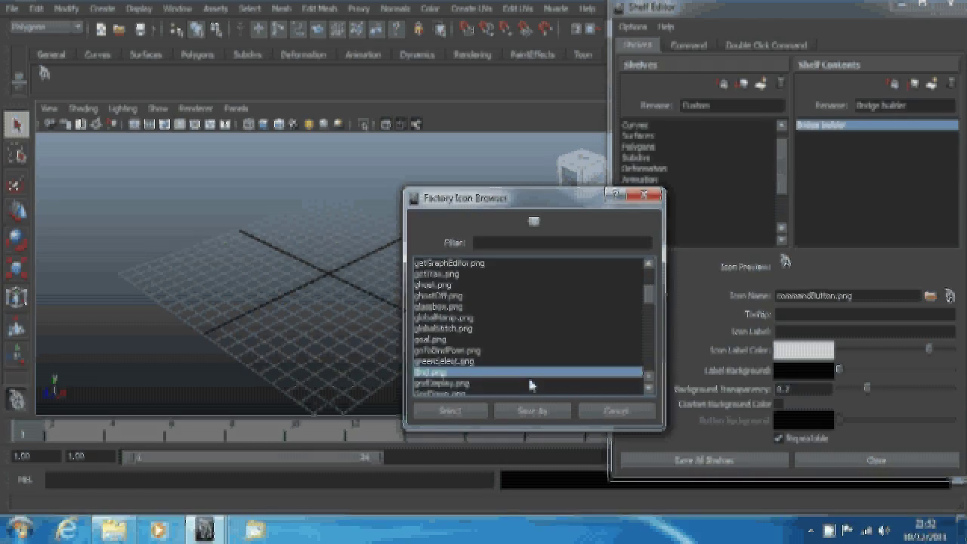
pyautogui.click(529, 385)
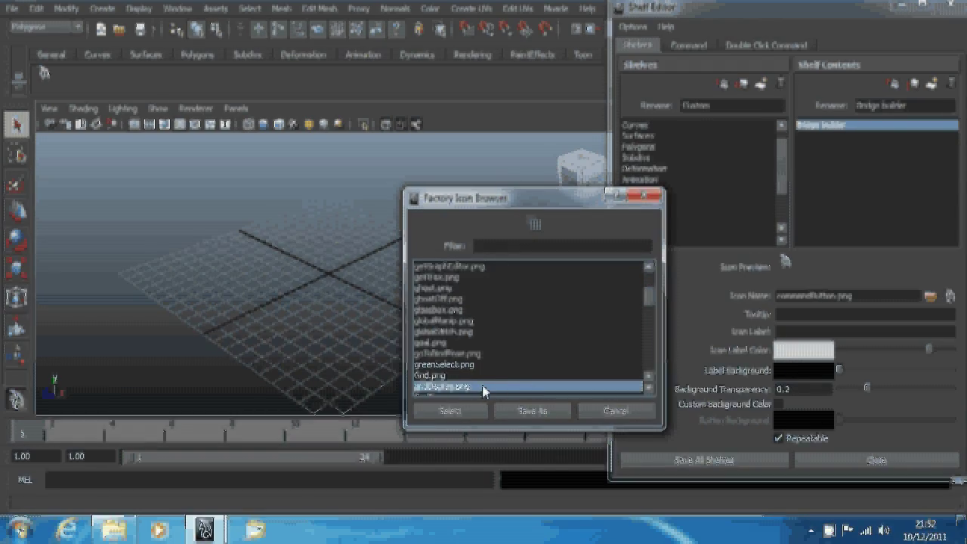
pyautogui.click(450, 410)
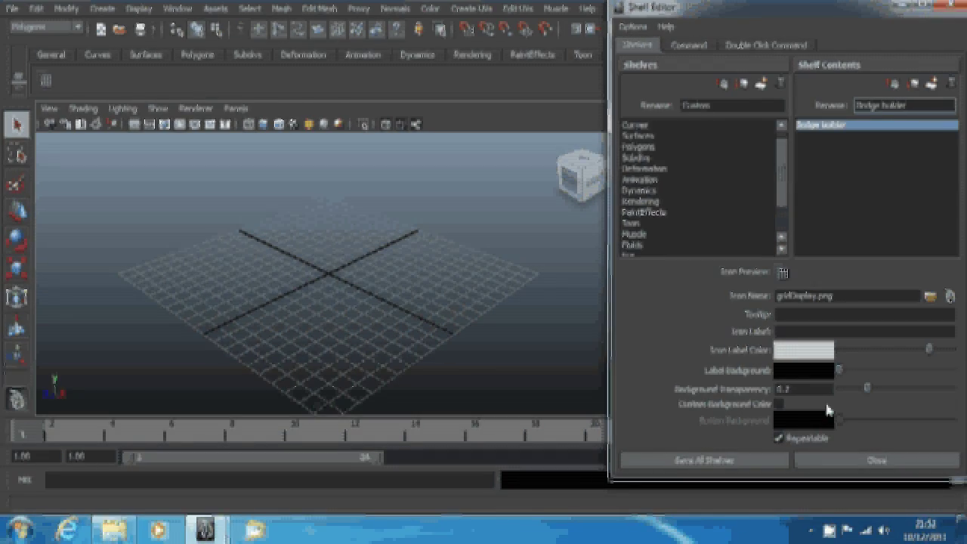
pyautogui.click(778, 404)
pyautogui.moveTo(840, 419); pyautogui.dragTo(875, 420)
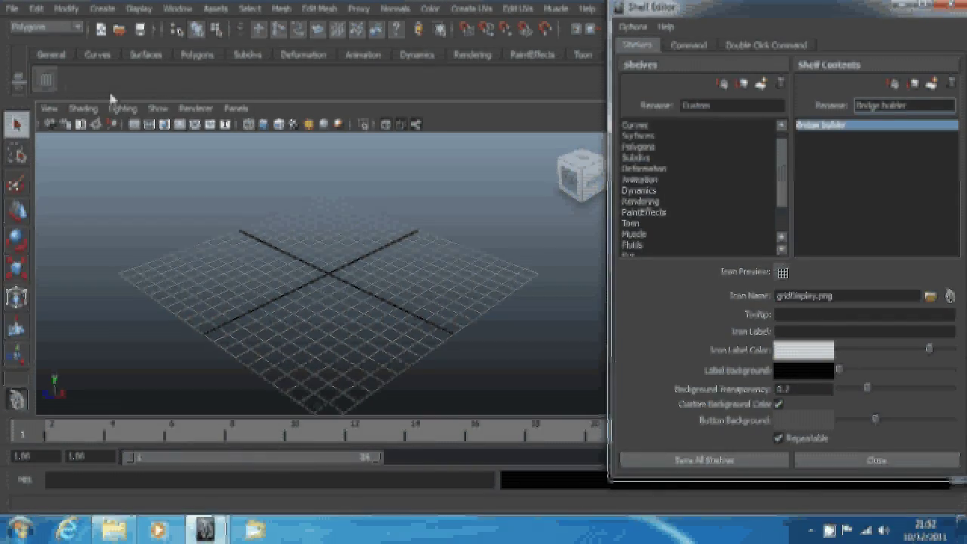
pyautogui.click(812, 420)
pyautogui.click(804, 421)
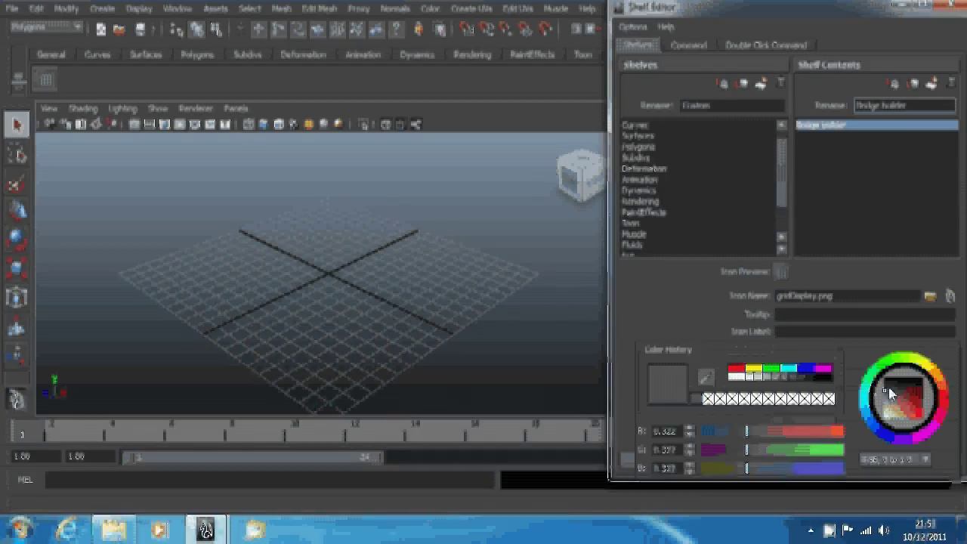
pyautogui.click(911, 411)
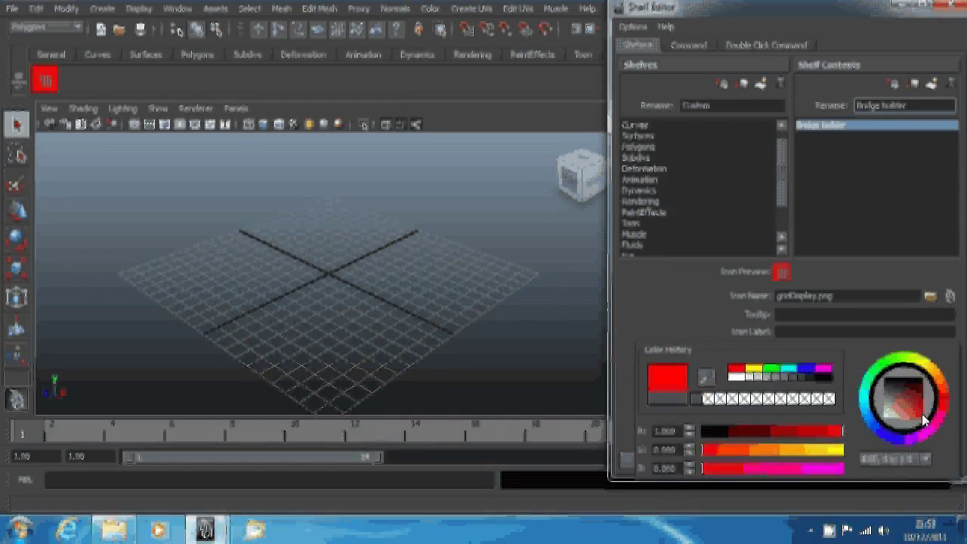
pyautogui.moveTo(926, 423); pyautogui.dragTo(885, 379)
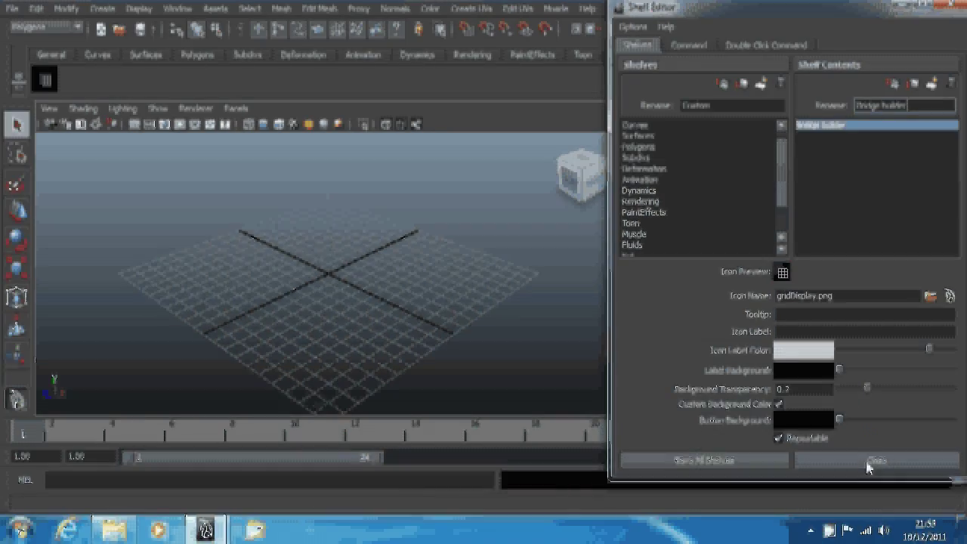
pyautogui.click(778, 406)
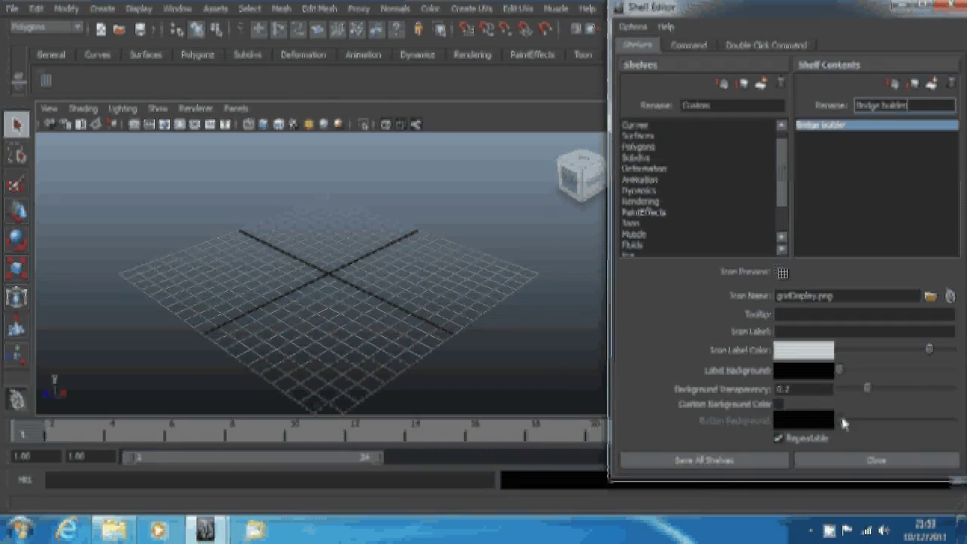
# Step: Turn off the custom background colour and set the button's tooltip to 'bridgebuilder'
pyautogui.click(778, 405)
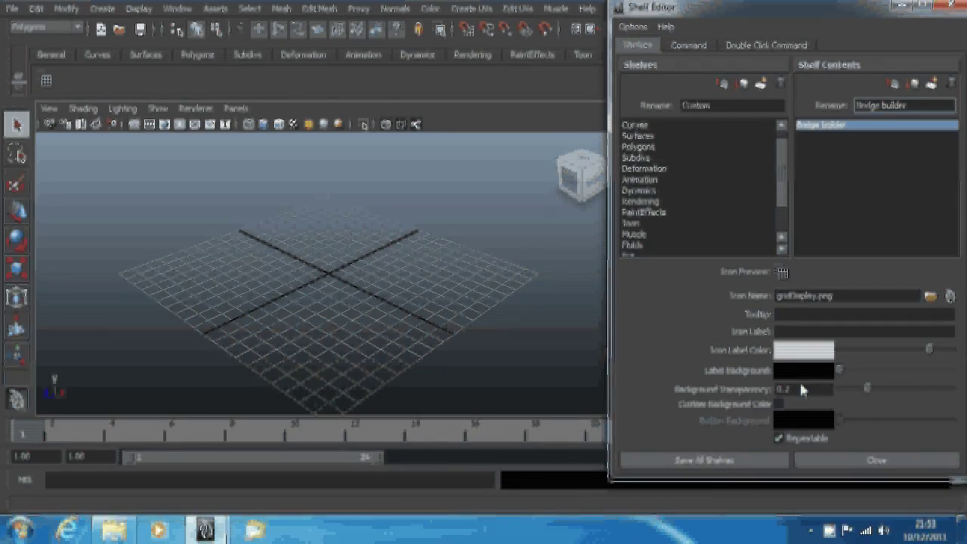
pyautogui.click(852, 314)
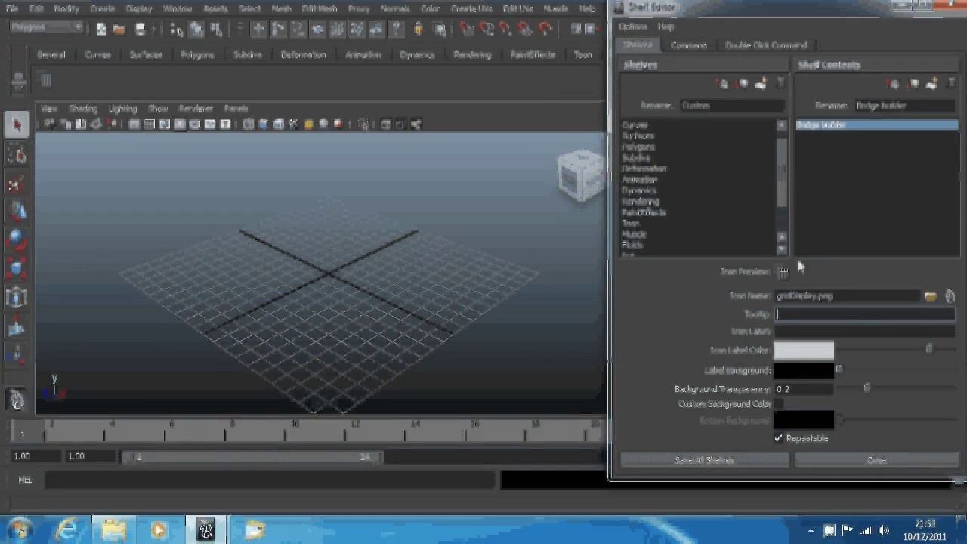
pyautogui.write('bridge')
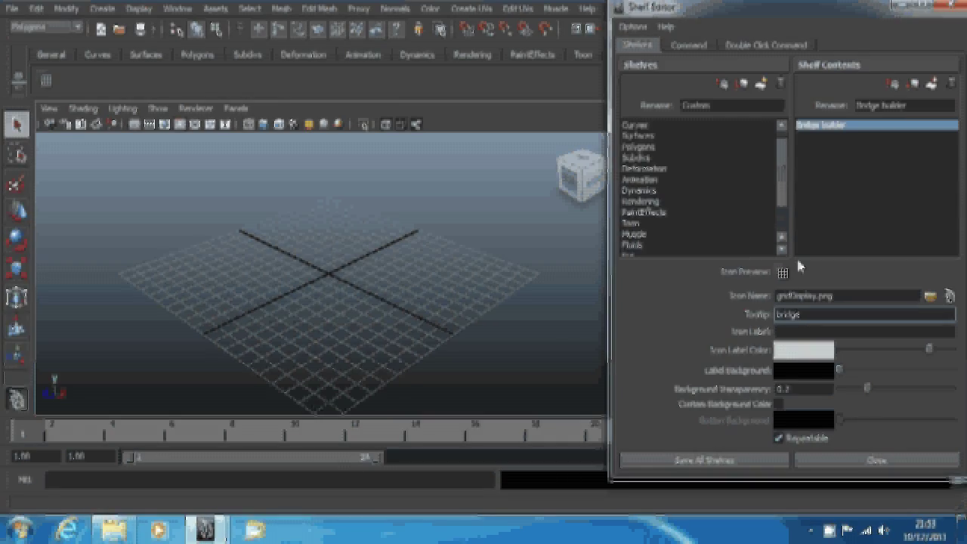
pyautogui.write('builder')
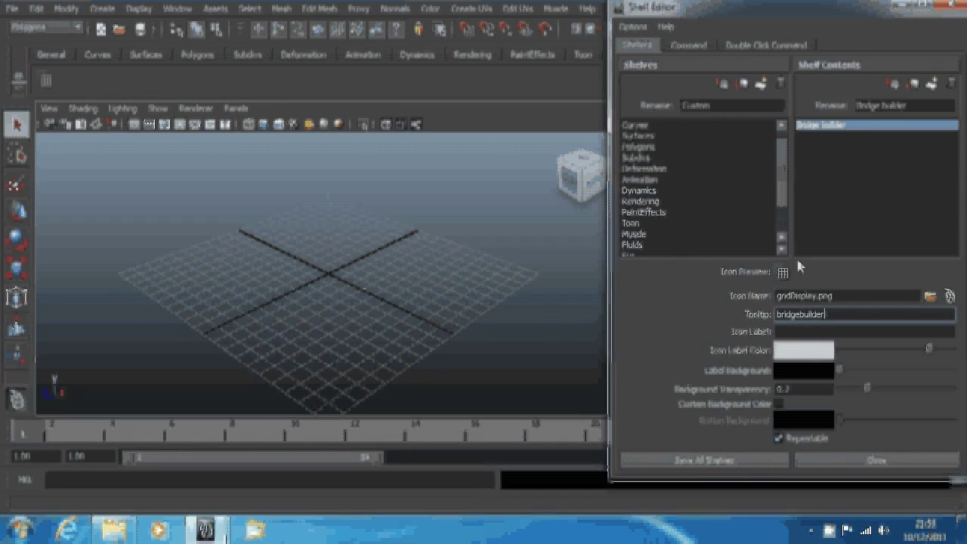
# Step: Set the button's icon label to 'bb'
pyautogui.click(846, 330)
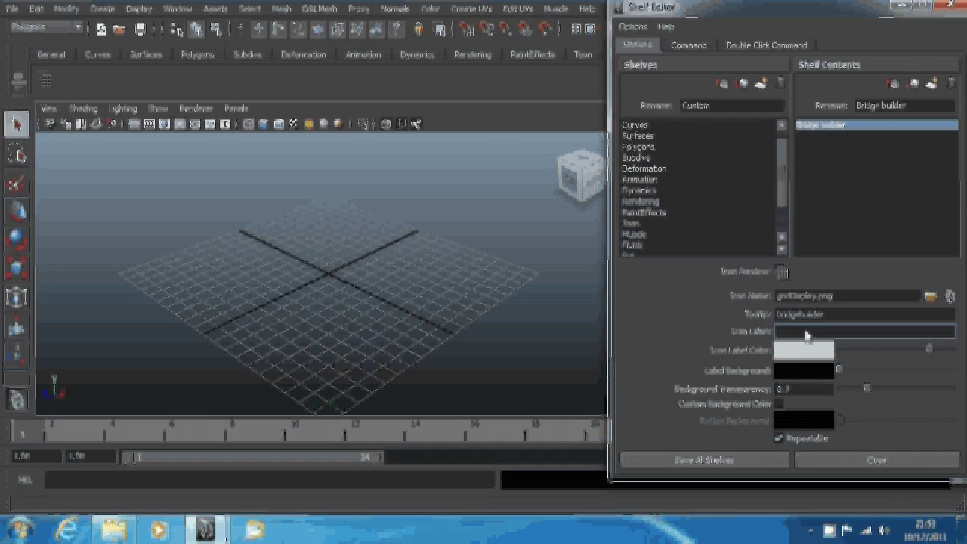
pyautogui.write('Bbd')
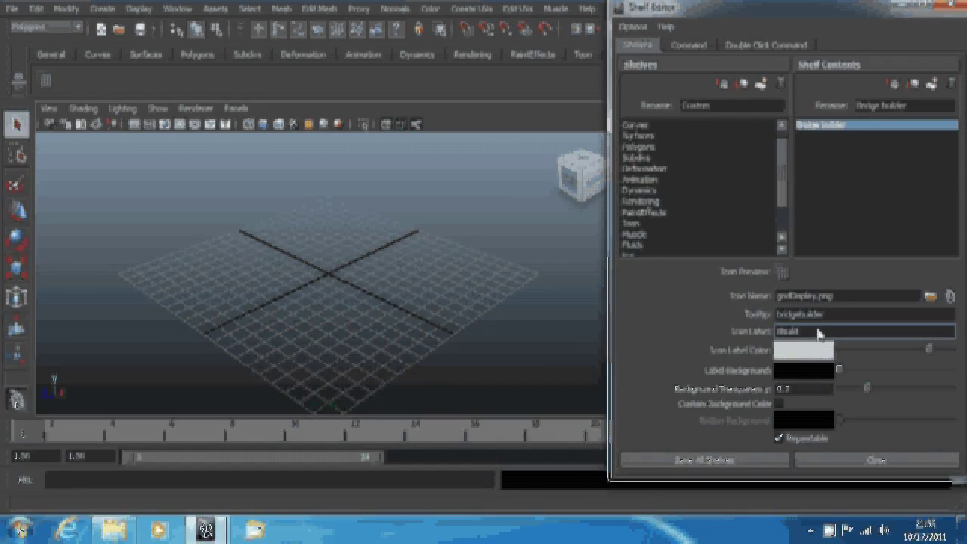
pyautogui.click(823, 315)
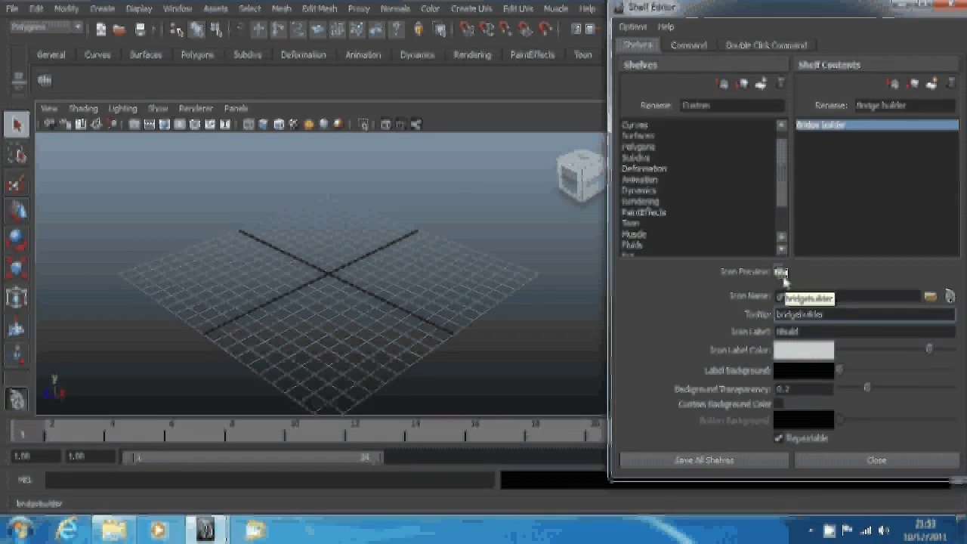
pyautogui.doubleClick(797, 332)
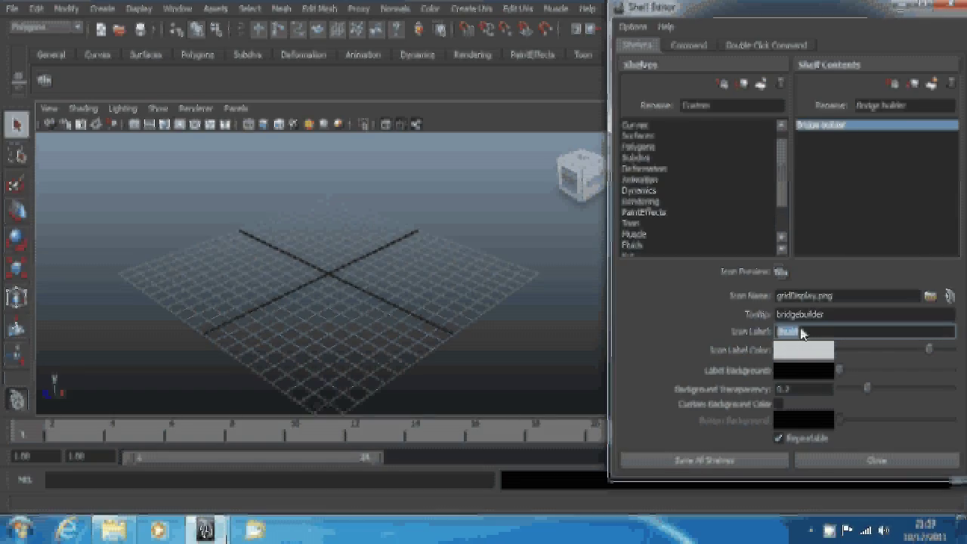
pyautogui.write('build')
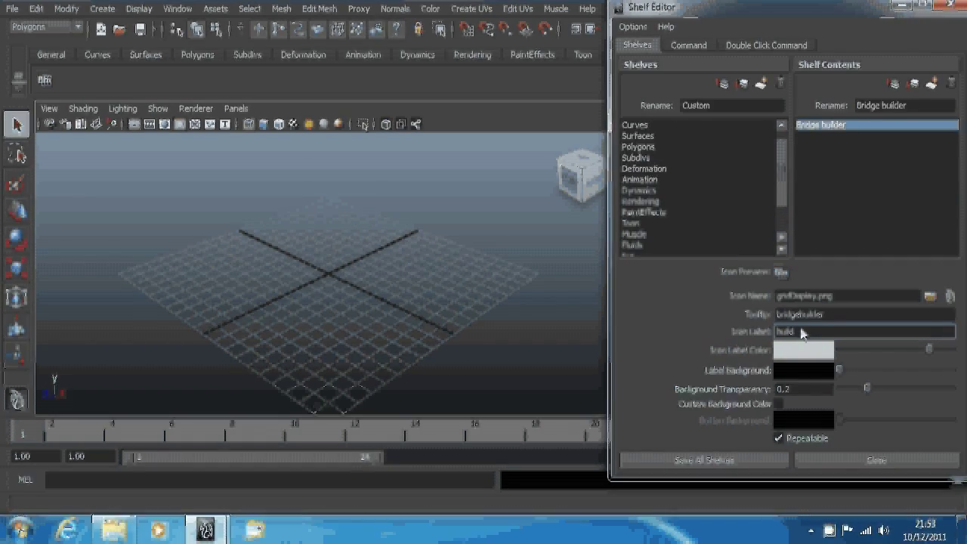
pyautogui.press('BackSpace')
pyautogui.press('BackSpace')
pyautogui.press('BackSpace')
pyautogui.press('BackSpace')
pyautogui.press('BackSpace')
pyautogui.write('bb')
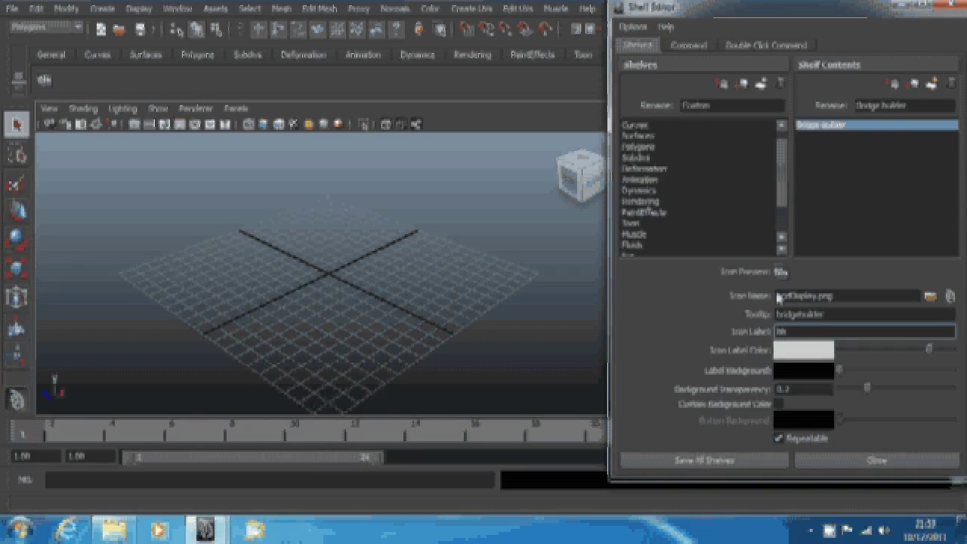
pyautogui.click(822, 320)
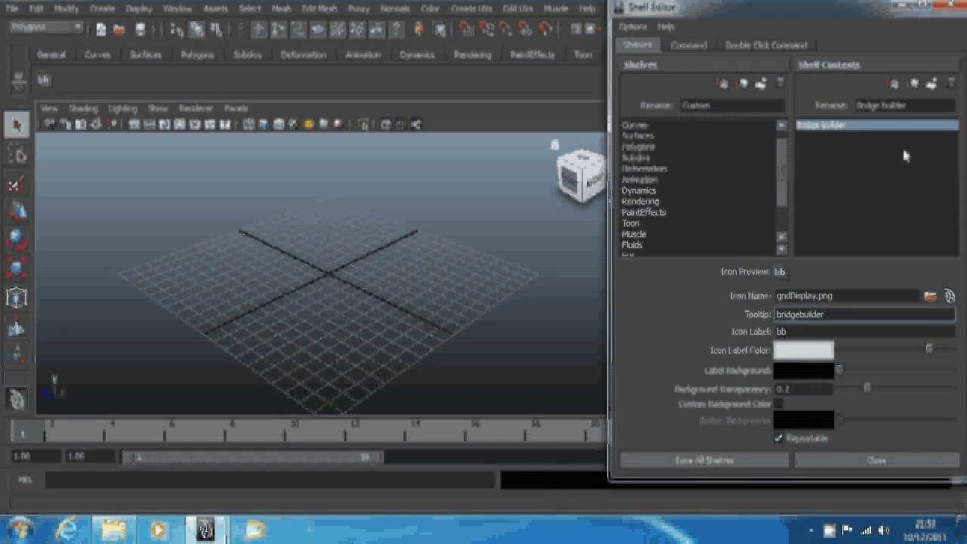
pyautogui.click(829, 141)
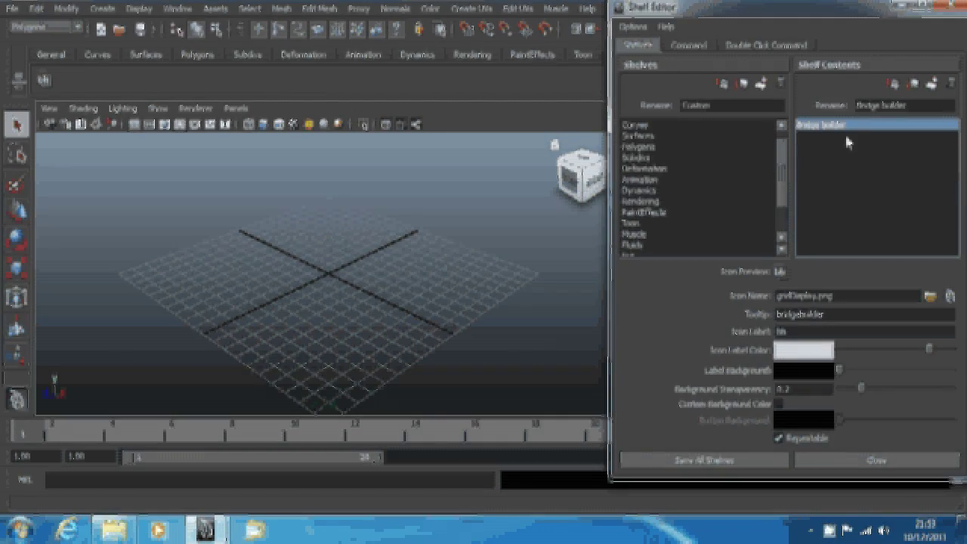
# Step: Delete the default print("User defined macro"); line from the button's command
pyautogui.click(677, 43)
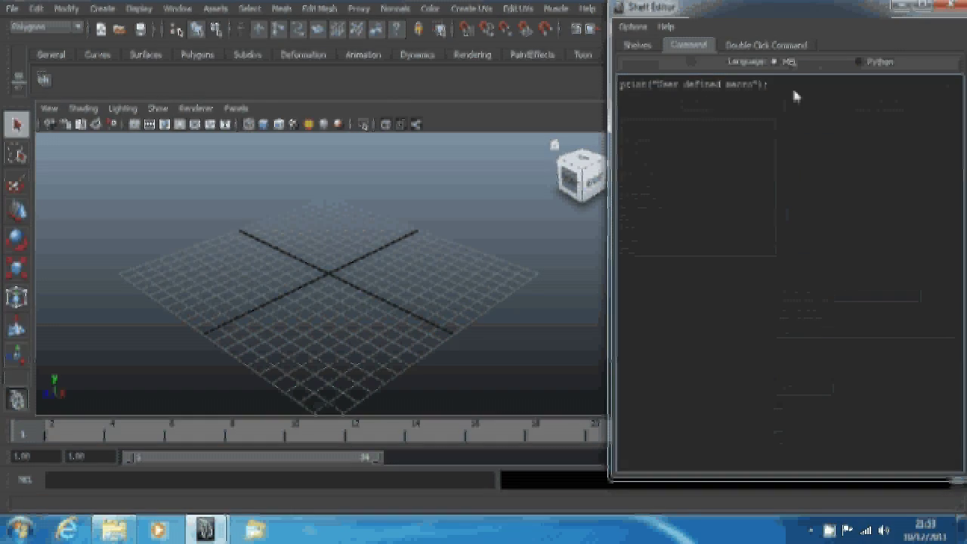
pyautogui.moveTo(657, 86)
pyautogui.mouseDown()
pyautogui.moveTo(794, 91)
pyautogui.moveTo(648, 84)
pyautogui.mouseUp()
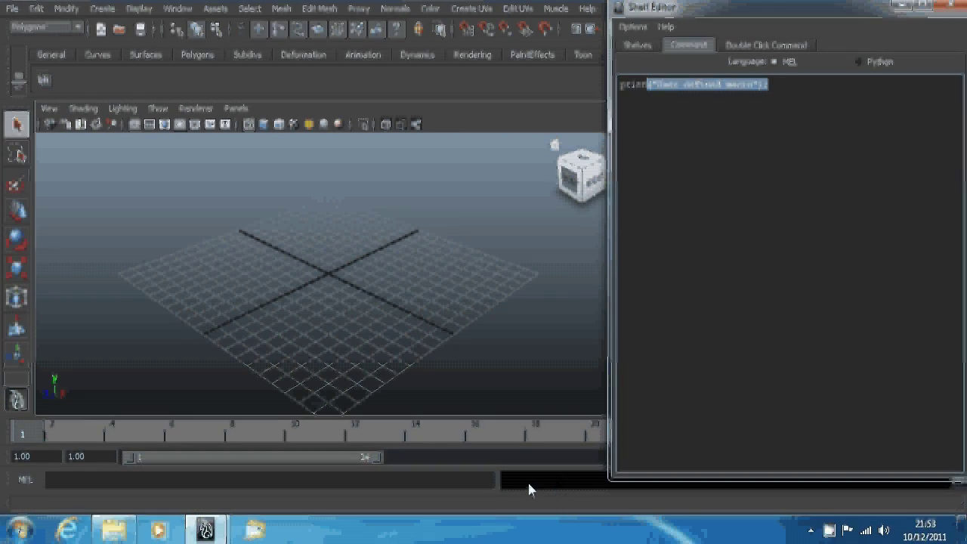
pyautogui.moveTo(768, 84); pyautogui.dragTo(611, 94)
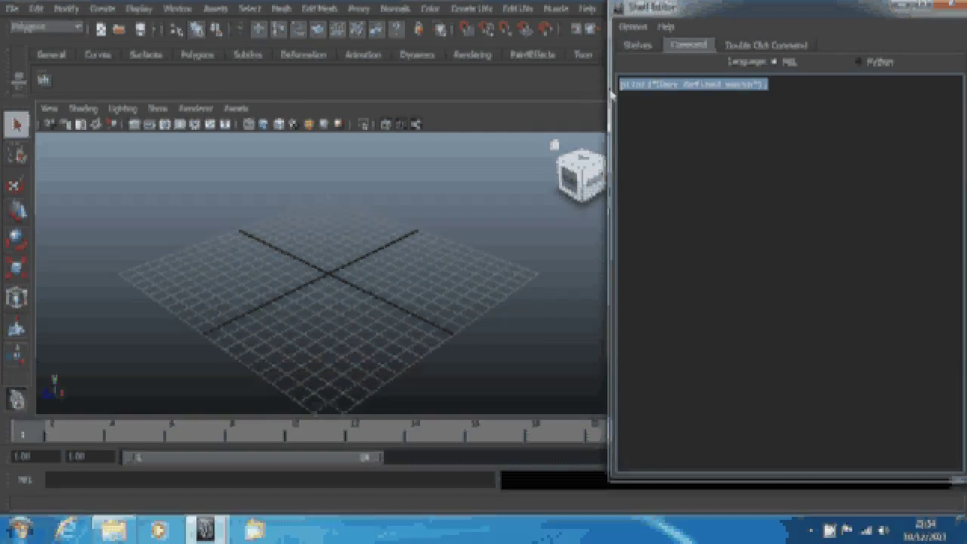
pyautogui.doubleClick(661, 86)
pyautogui.keyDown('shift'); pyautogui.click(747, 93); pyautogui.keyUp('shift')
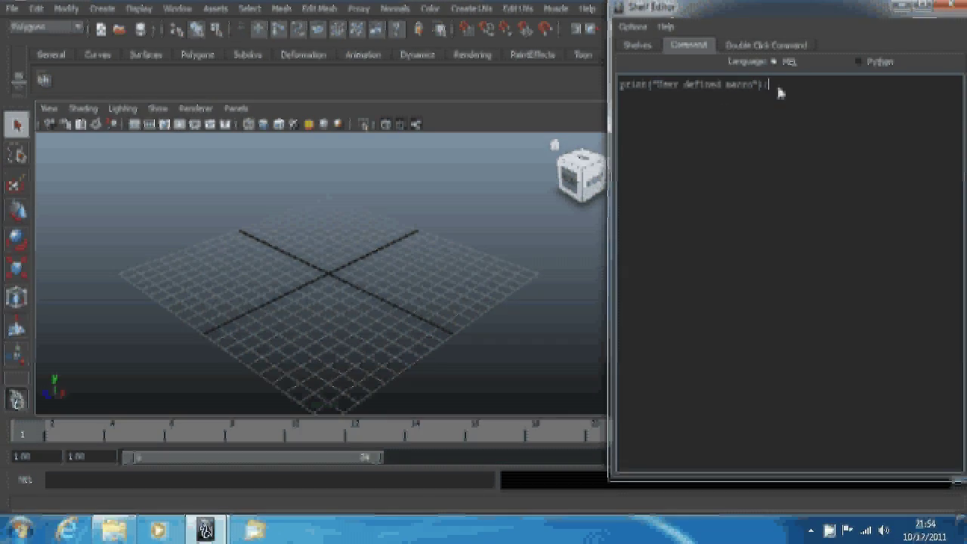
pyautogui.moveTo(776, 85); pyautogui.dragTo(621, 85)
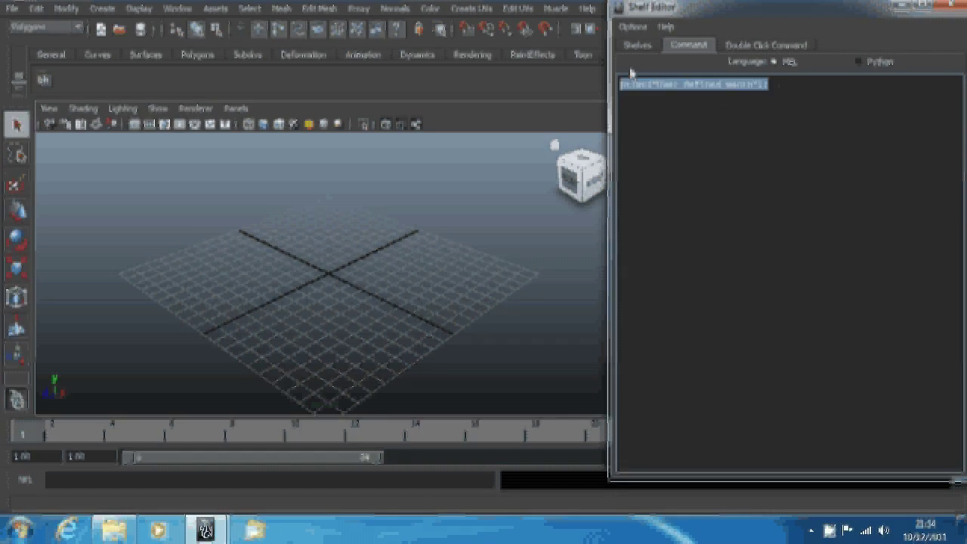
pyautogui.click(673, 138)
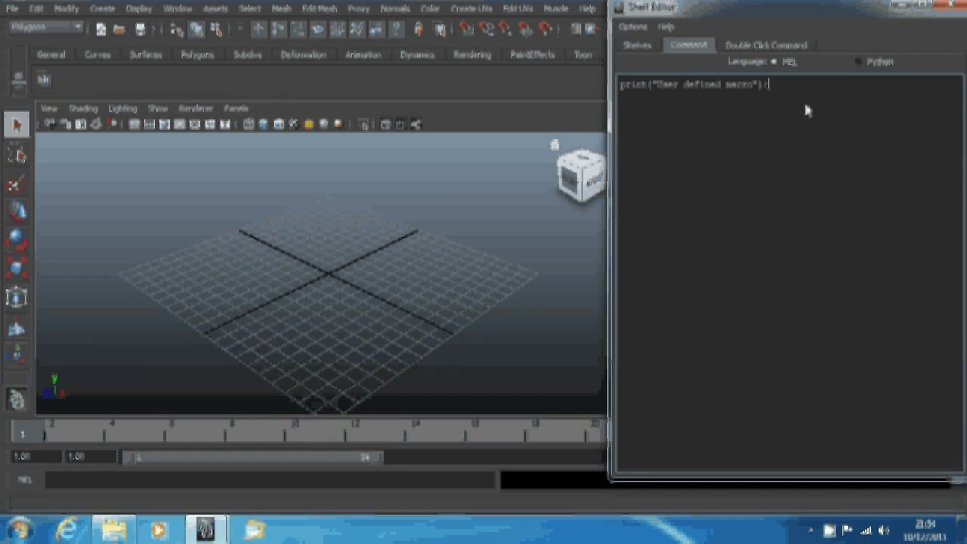
pyautogui.hotkey('ctrl', 'a')
pyautogui.press('BackSpace')
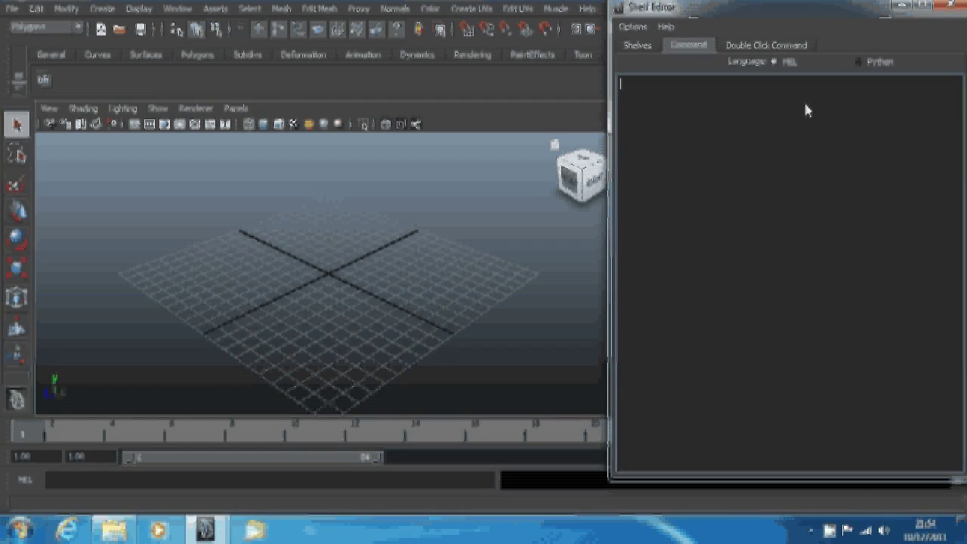
# Step: Enter 'source bridgebuilder;' as the button's MEL command
pyautogui.write('select ')
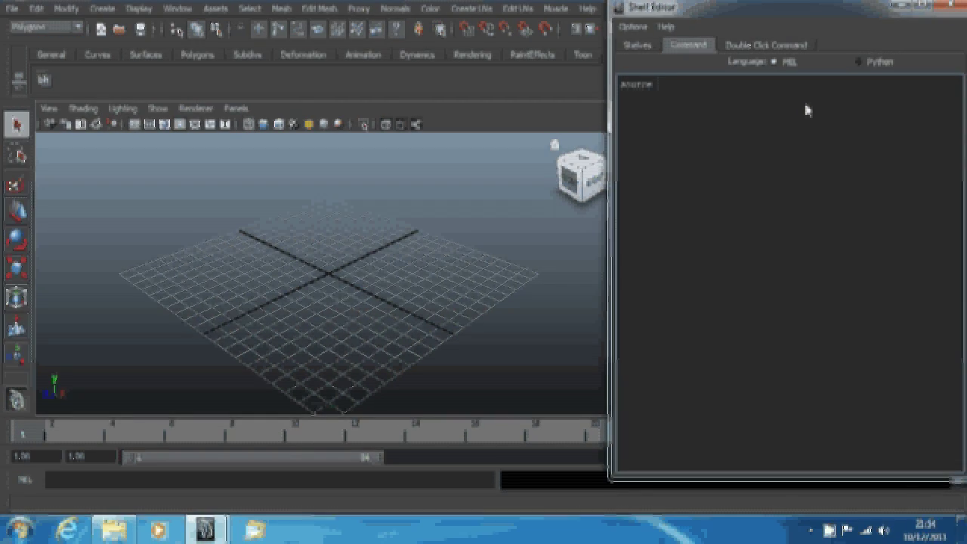
pyautogui.write('grid')
pyautogui.write('geBuil')
pyautogui.write('der;')
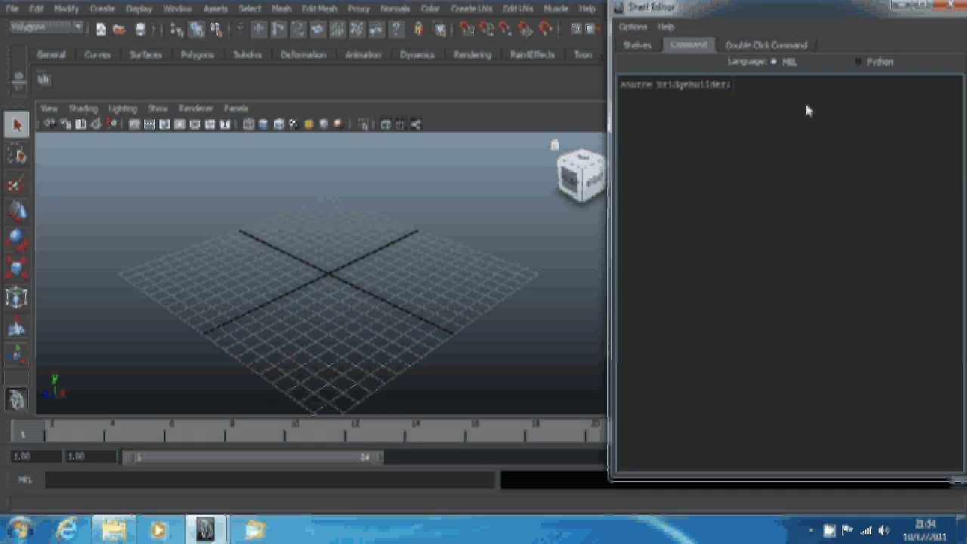
pyautogui.moveTo(657, 84); pyautogui.dragTo(725, 86)
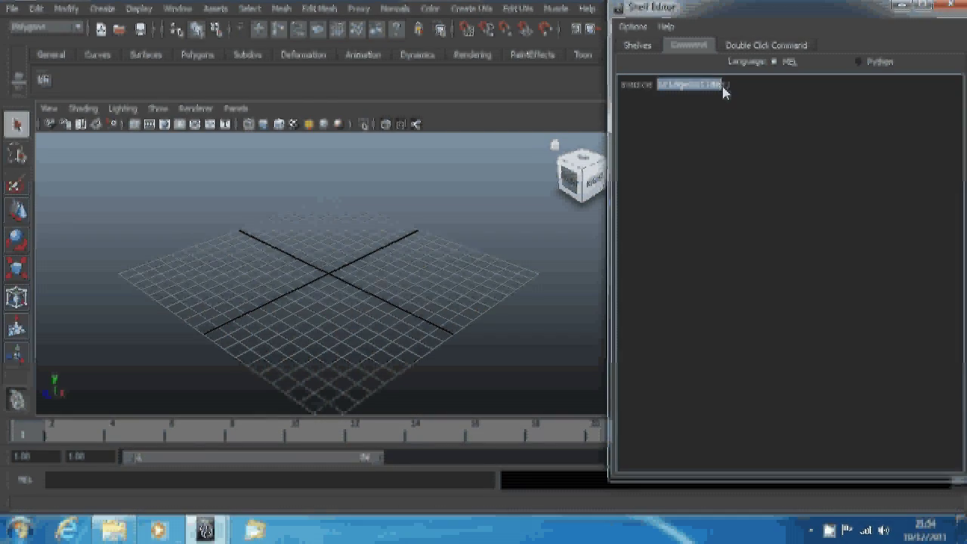
pyautogui.write('bridgebuilder;')
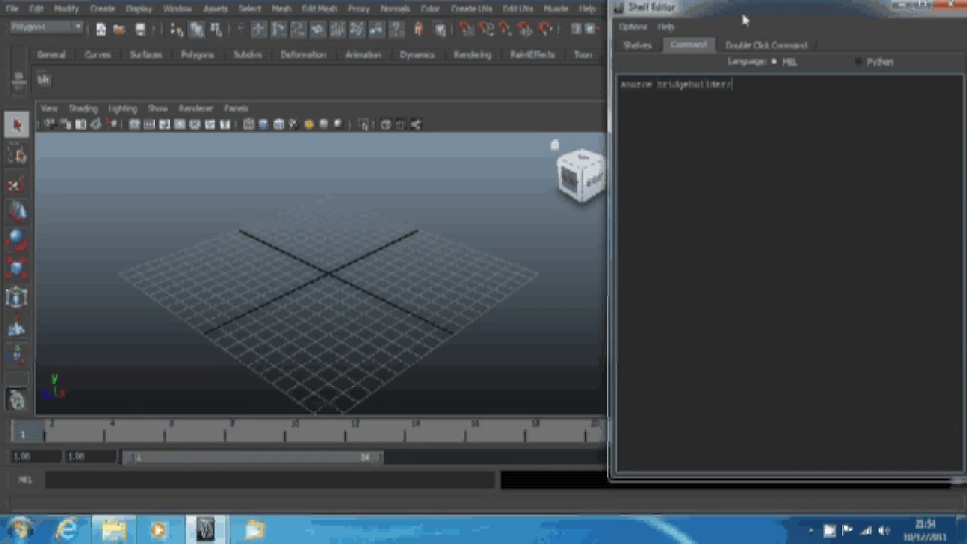
pyautogui.click(725, 97)
pyautogui.moveTo(731, 86); pyautogui.dragTo(675, 86)
pyautogui.click(760, 97)
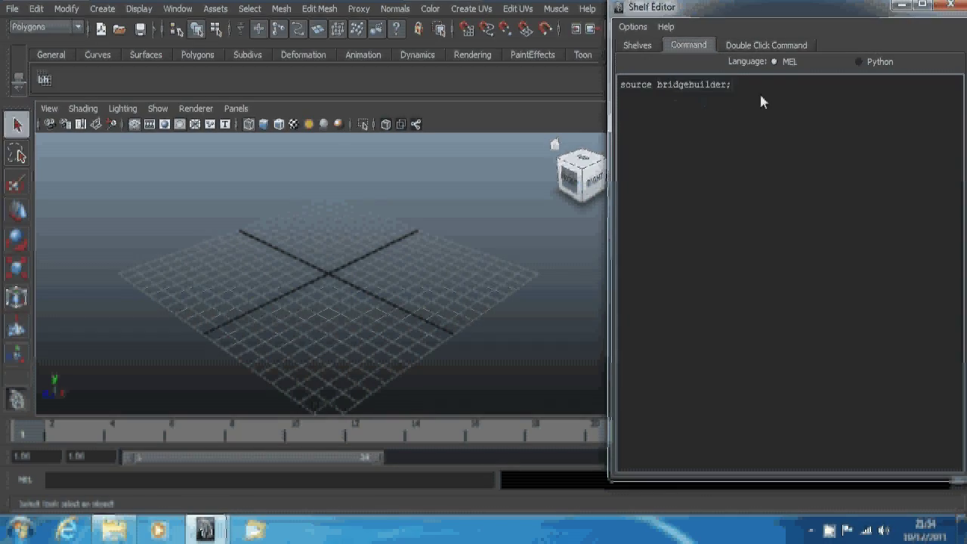
# Step: Check the empty double-click command and the source bridgebuilder; command, then return to the Shelves overview
pyautogui.click(769, 45)
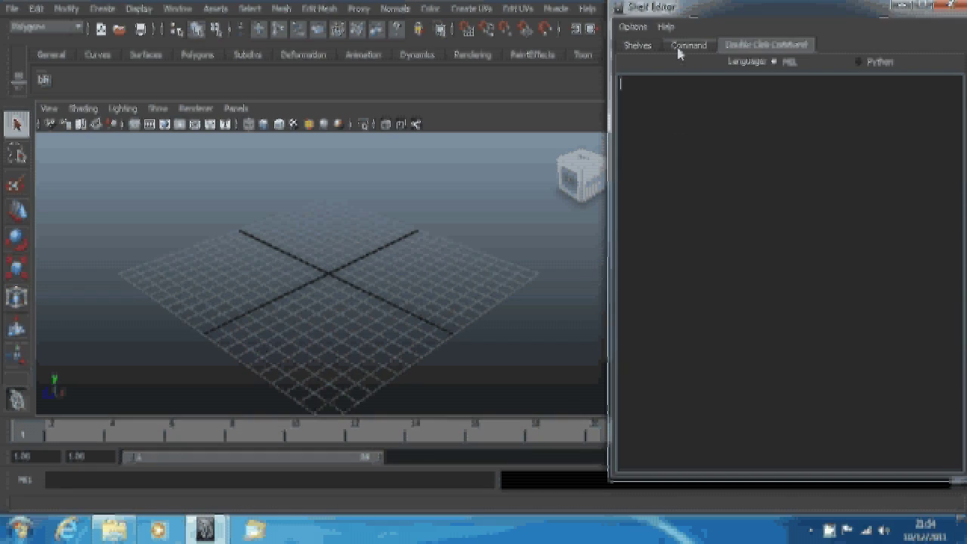
pyautogui.click(668, 96)
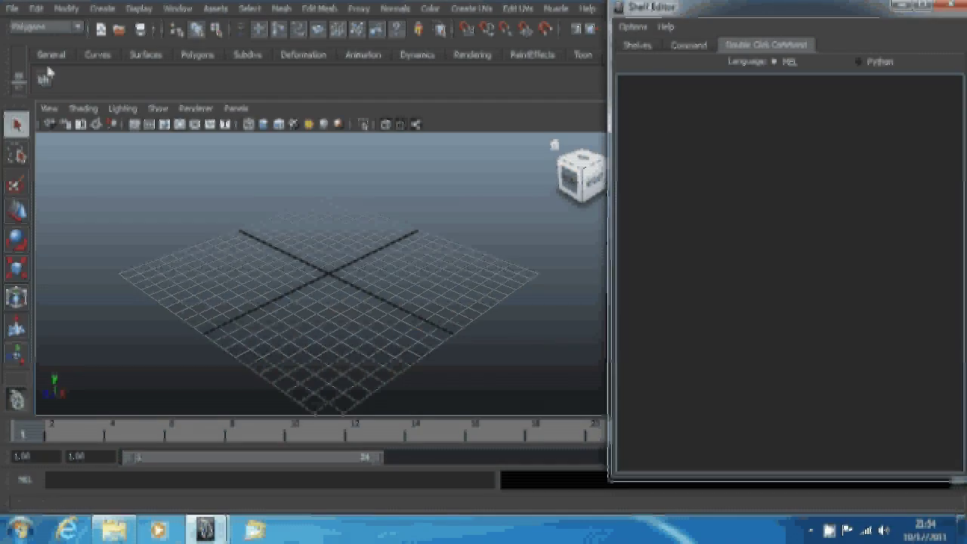
pyautogui.click(684, 45)
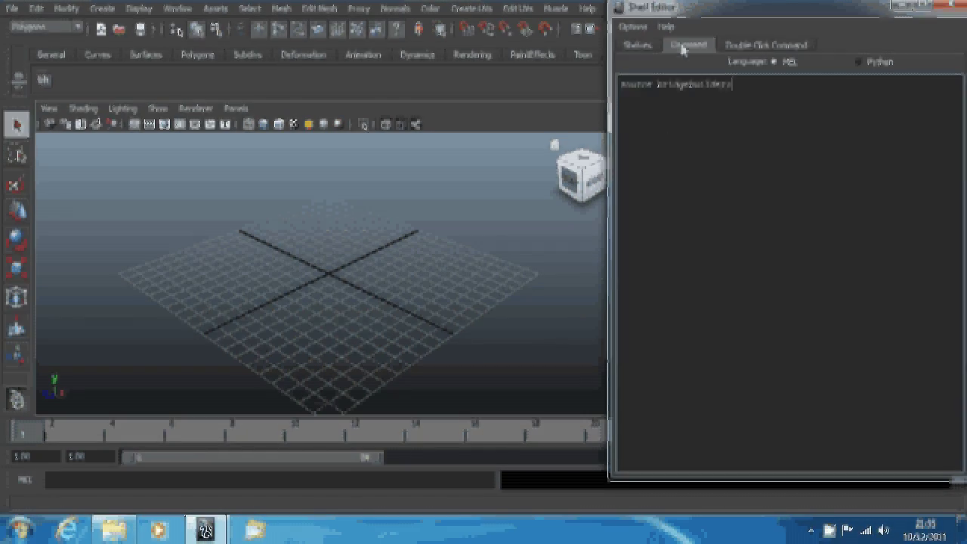
pyautogui.moveTo(727, 90); pyautogui.dragTo(618, 85)
pyautogui.click(637, 46)
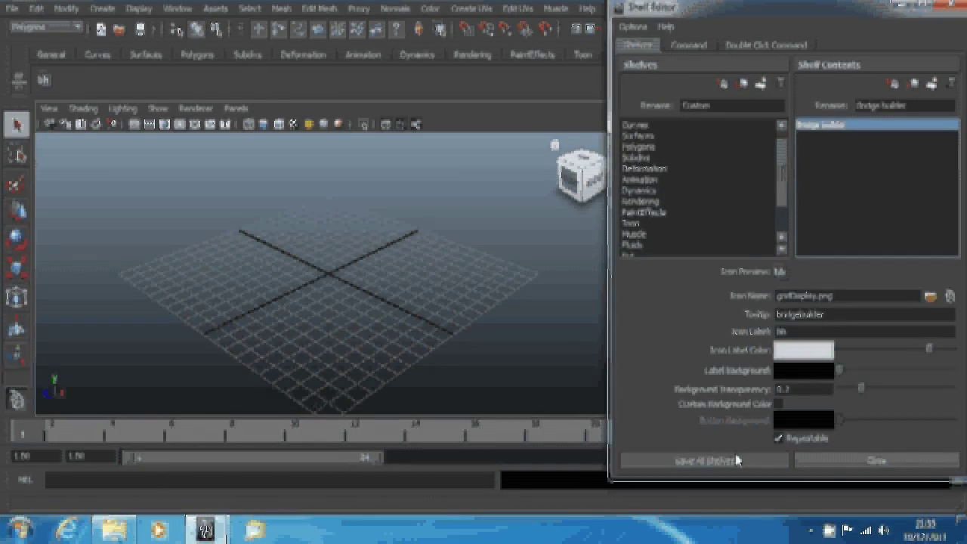
# Step: Close the Shelf Editor and launch Bridge Builder V1.0 from the new bb button
pyautogui.click(704, 460)
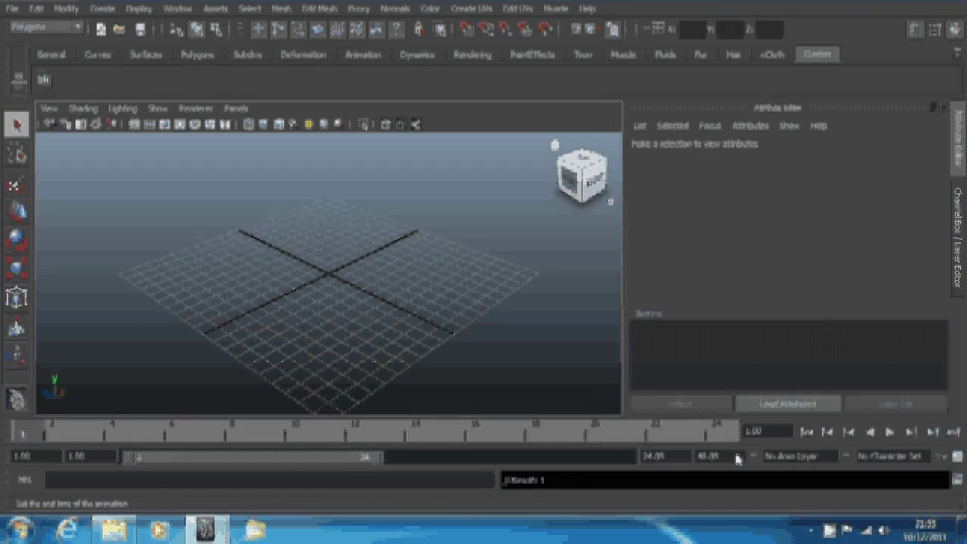
pyautogui.click(44, 80)
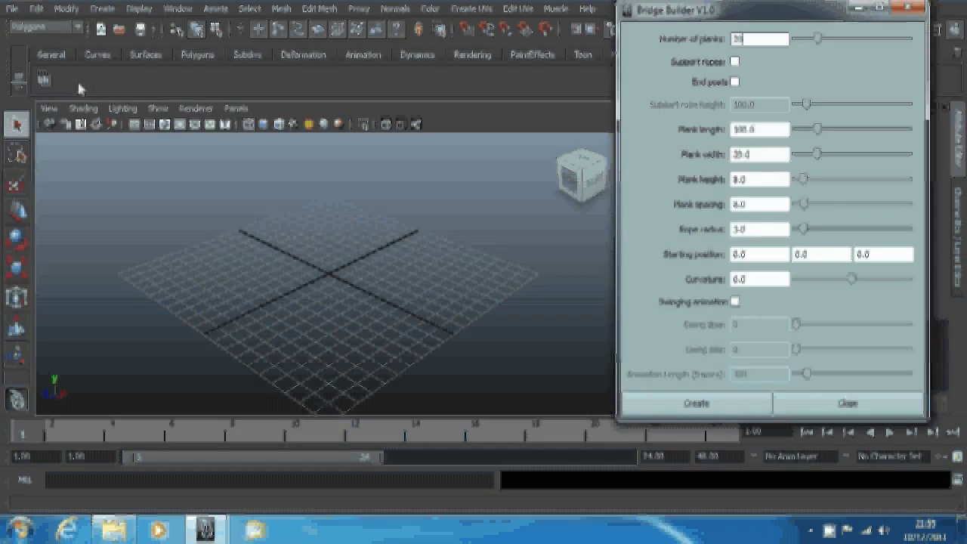
# Step: Browse the Mesh and Edit Mesh menus and the Polygons shelf, then close Bridge Builder
pyautogui.click(281, 8)
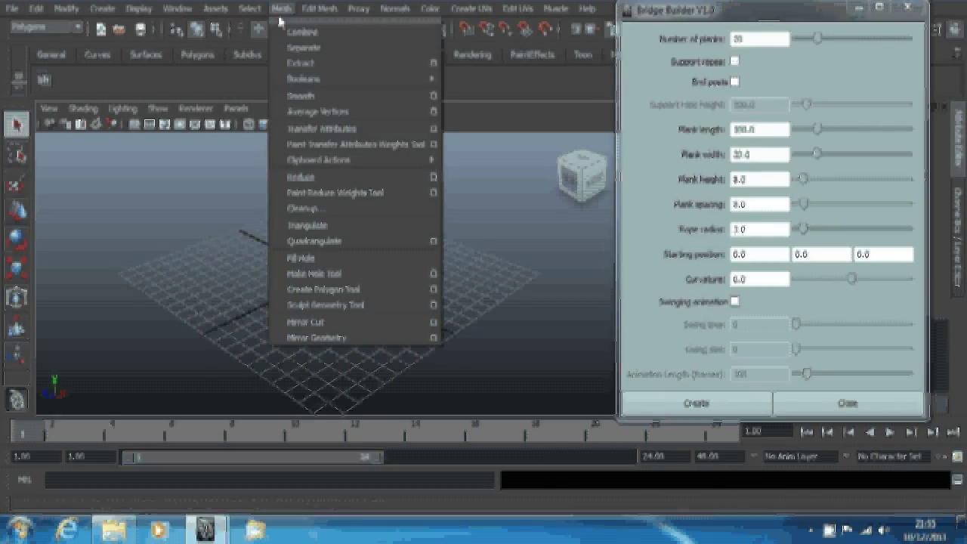
pyautogui.click(198, 55)
pyautogui.click(197, 54)
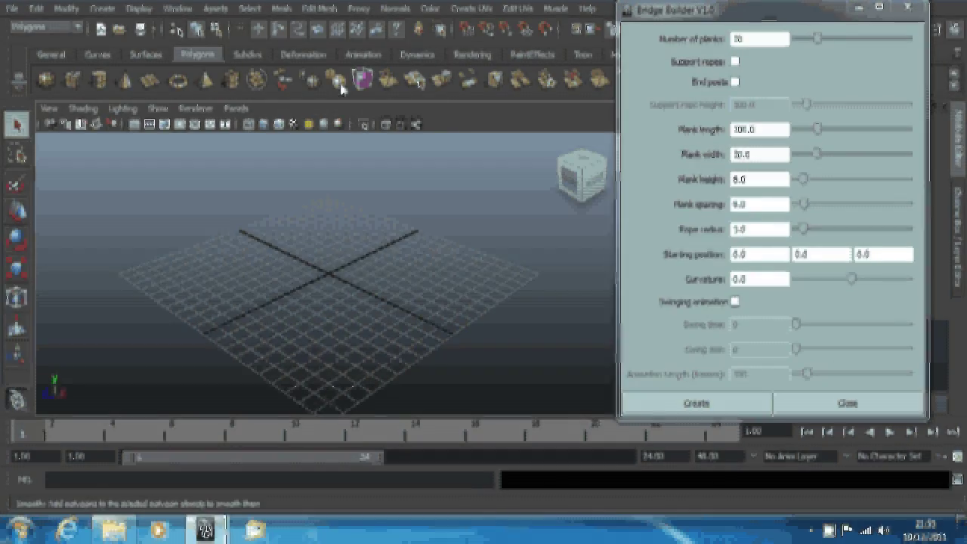
pyautogui.click(318, 9)
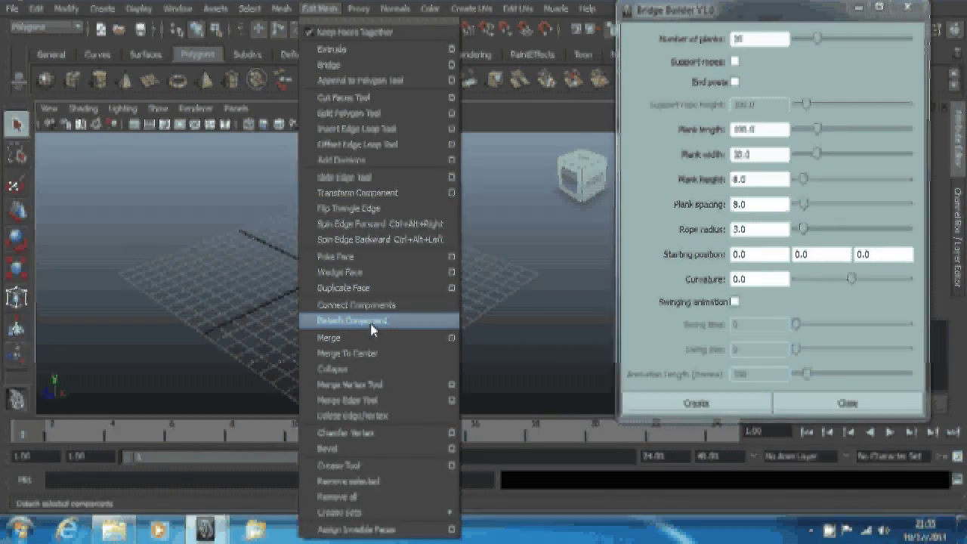
pyautogui.click(327, 17)
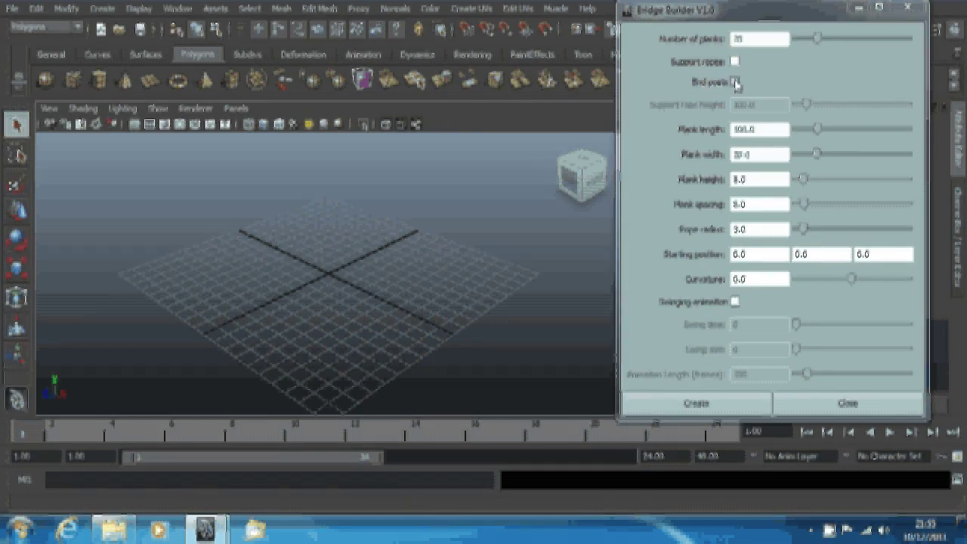
pyautogui.click(907, 8)
# Step: Switch to the Custom shelf and reopen Bridge Builder V1.0 with the bb button
pyautogui.click(801, 56)
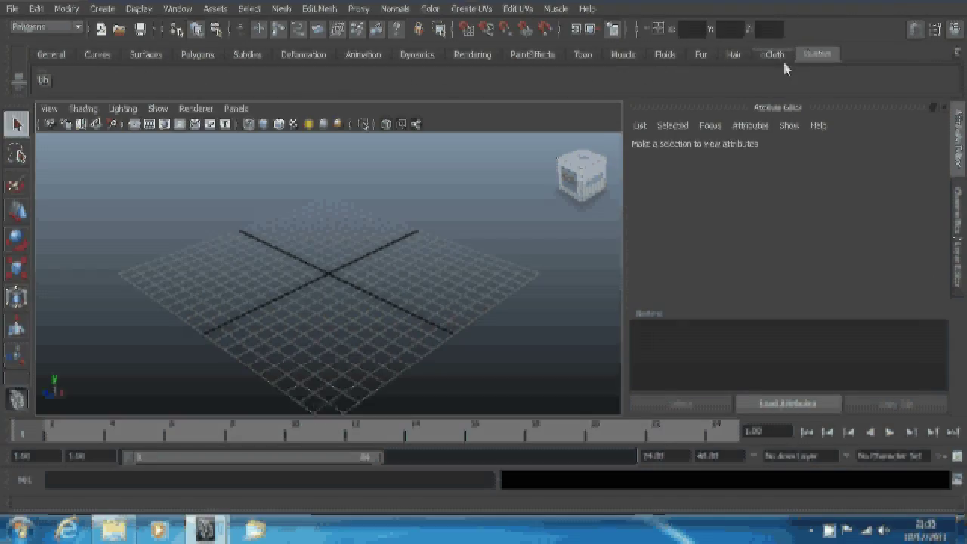
pyautogui.click(43, 79)
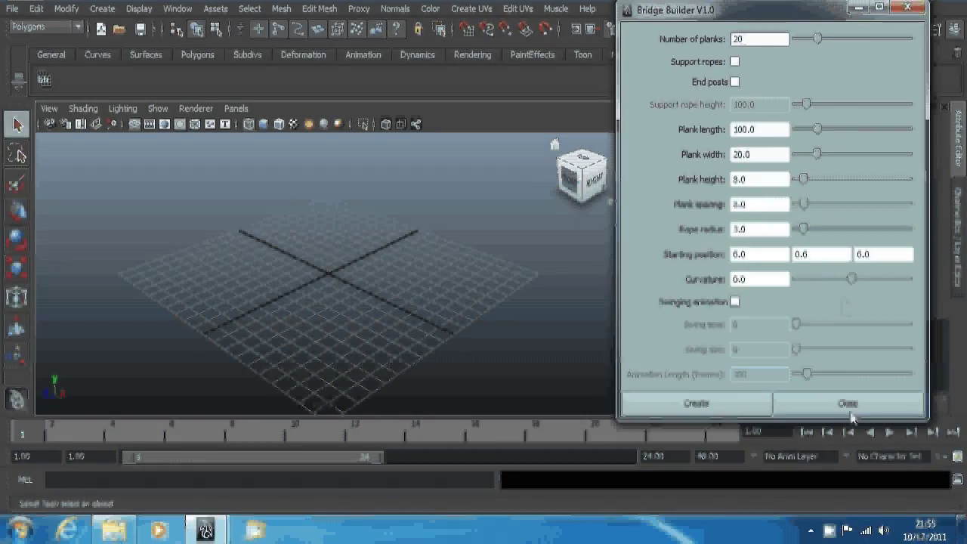